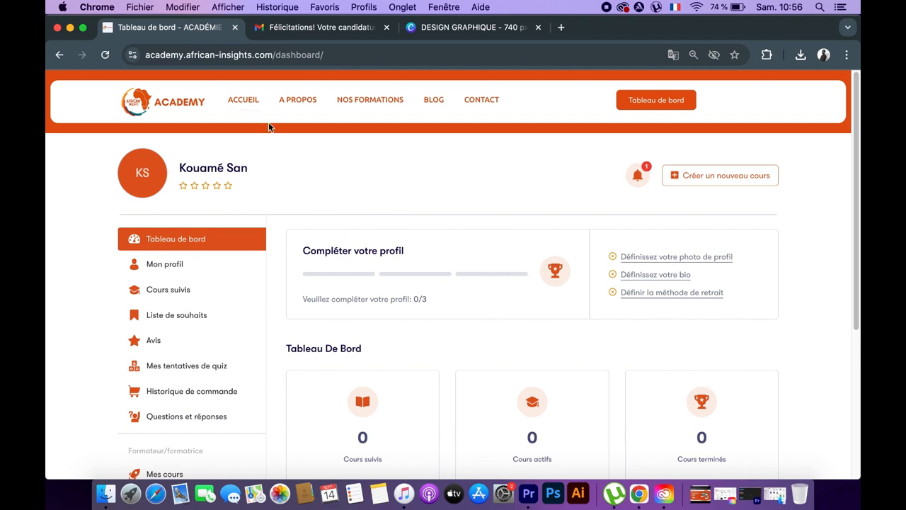
# - View the instructor approval message in Gmail, then return to the academy dashboard and create a new course
pyautogui.click(307, 35)
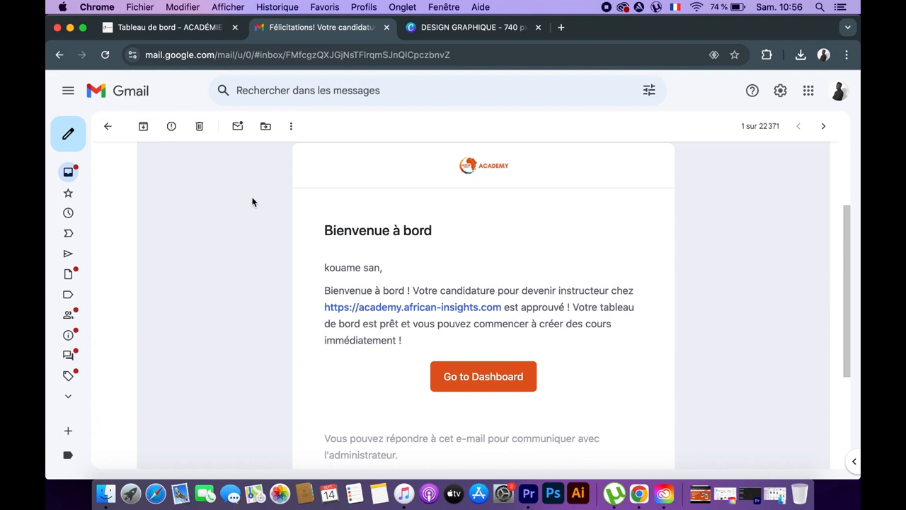
pyautogui.click(181, 32)
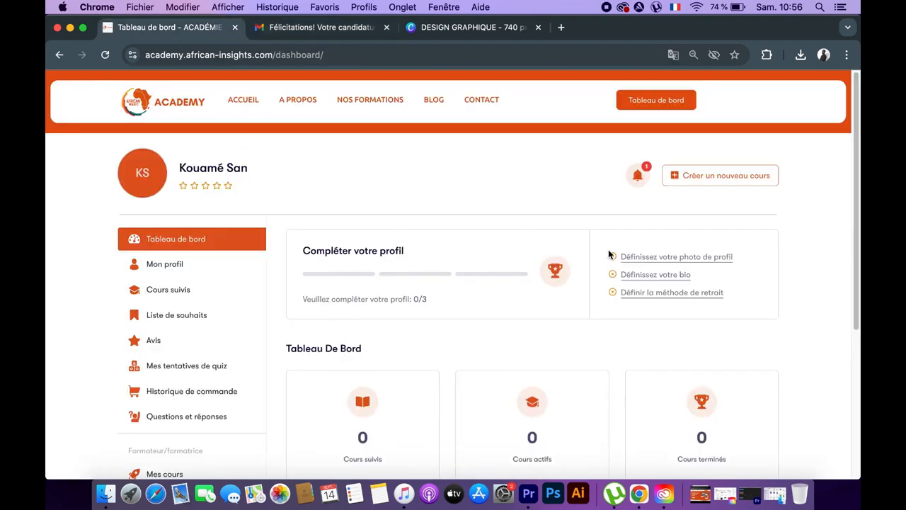
pyautogui.click(708, 178)
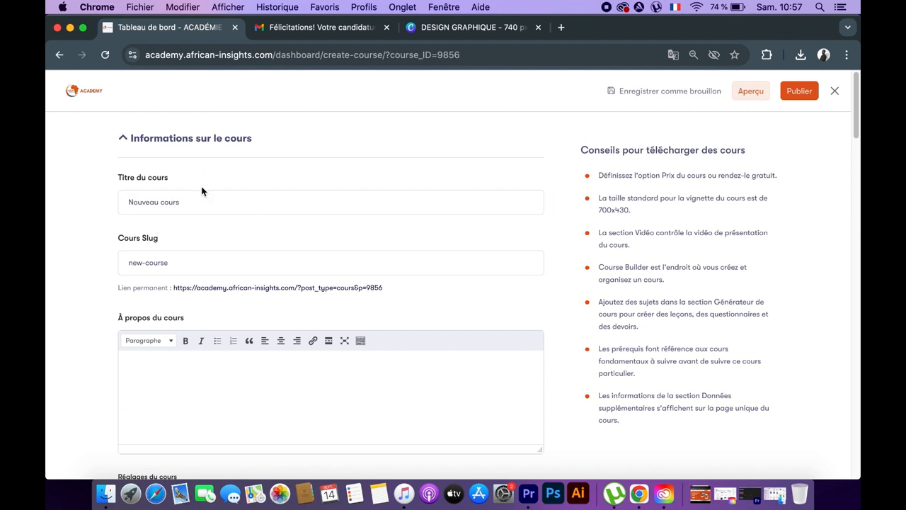
# - Title the course "FORMATION EN DESIGN GRAPHIQUE" and enter "formationendesigngraphique" as its slug
pyautogui.click(215, 199)
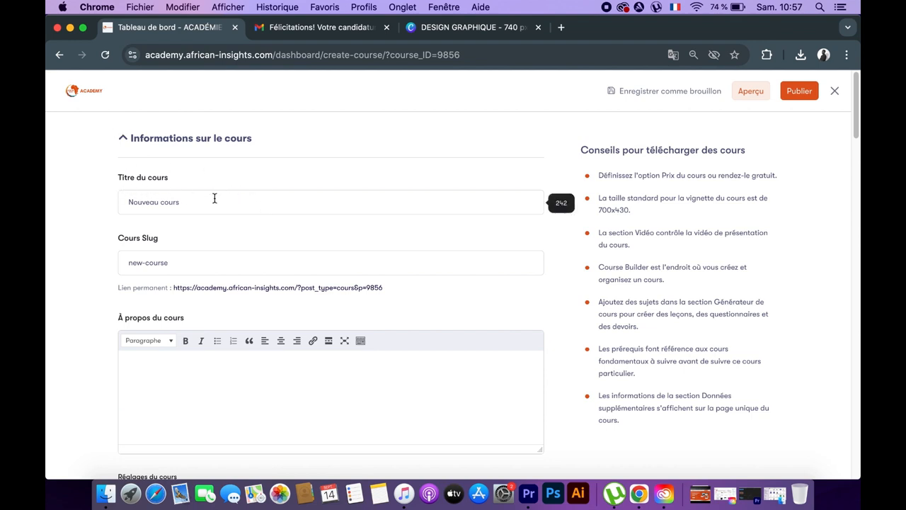
pyautogui.hotkey('shift', 'alt', 'Left')
pyautogui.hotkey('shift', 'alt', 'Left')
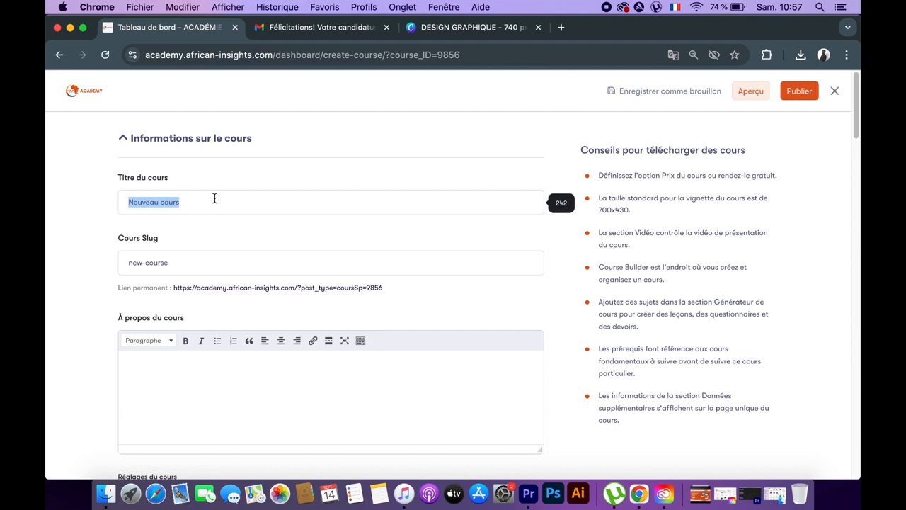
pyautogui.write('FO')
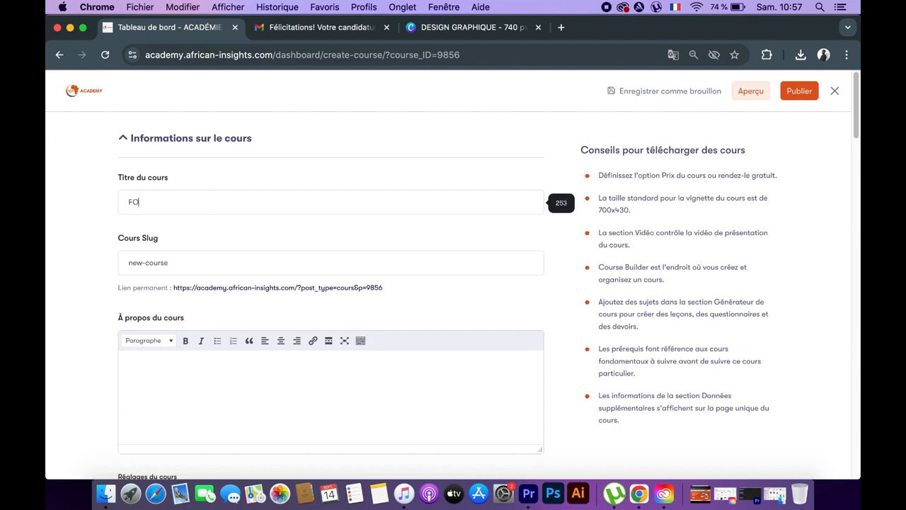
pyautogui.write('RMATION EN DESIGN GRAPHIQUE')
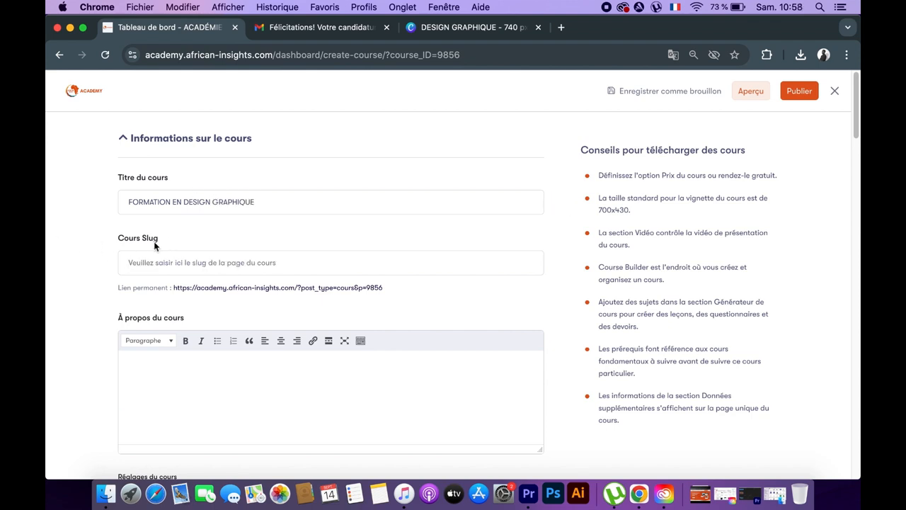
pyautogui.click(175, 261)
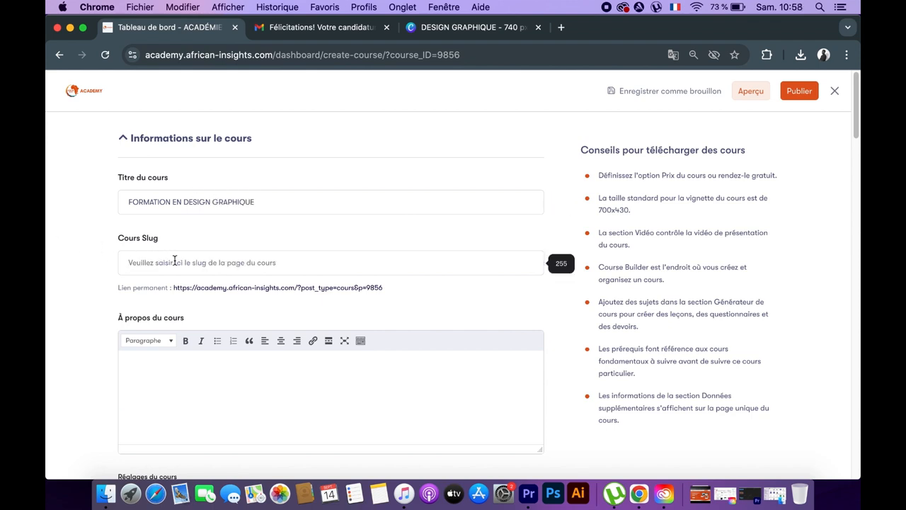
pyautogui.write('formationendesigngraphique')
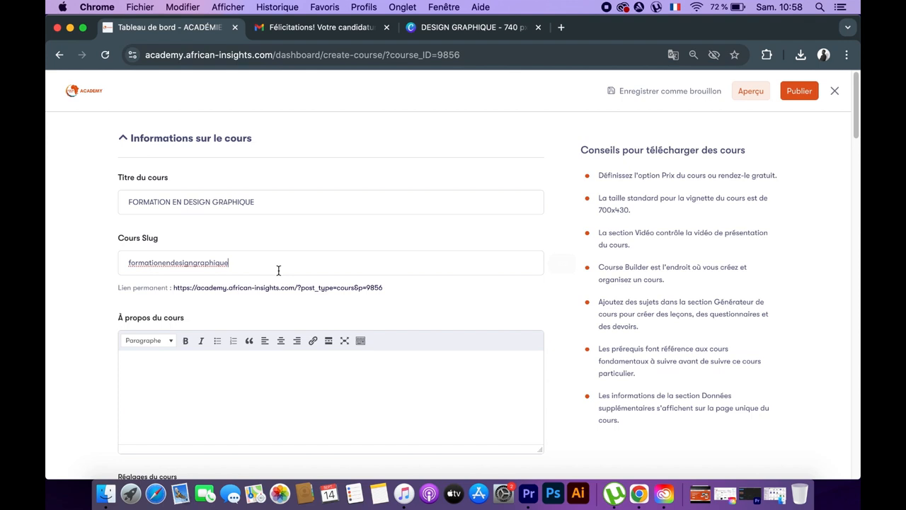
# - Set the course difficulty level to "Tous niveaux" in the general course settings
pyautogui.scroll(-2, 277, 269)
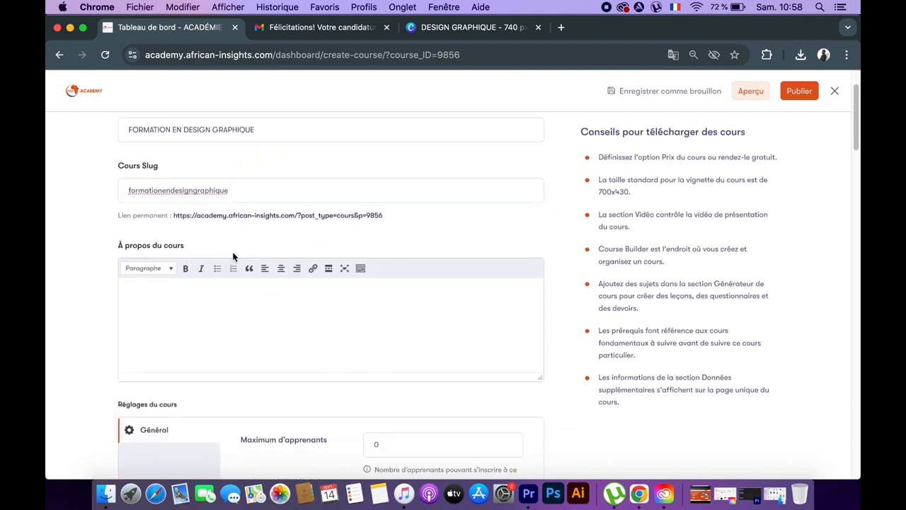
pyautogui.click(134, 291)
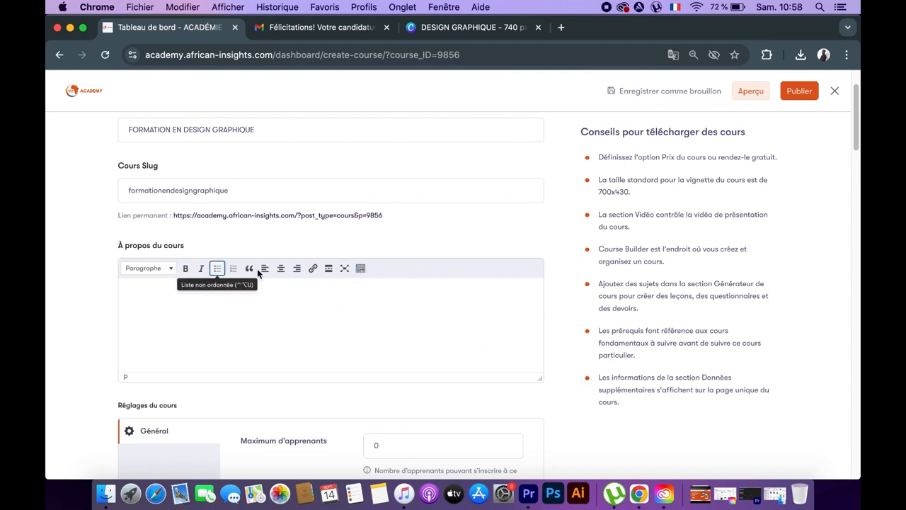
pyautogui.scroll(-2, 179, 354)
pyautogui.scroll(-6, 179, 354)
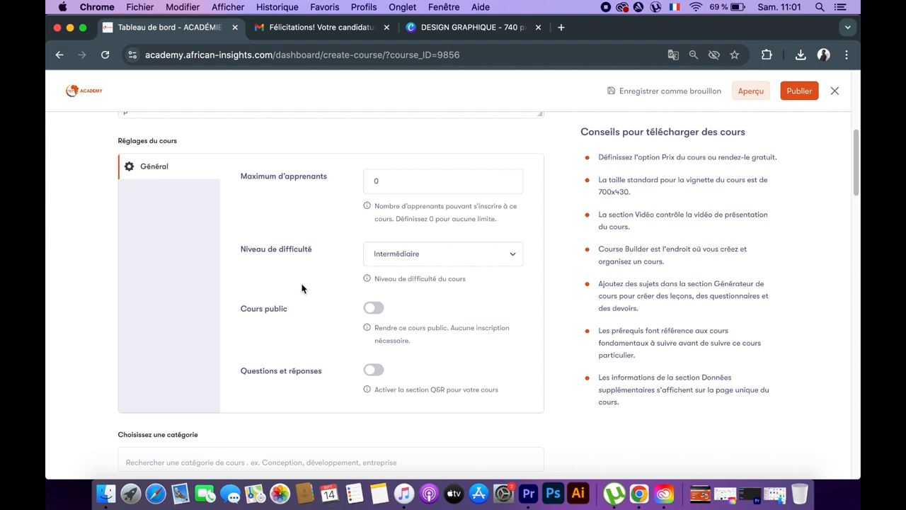
pyautogui.click(418, 259)
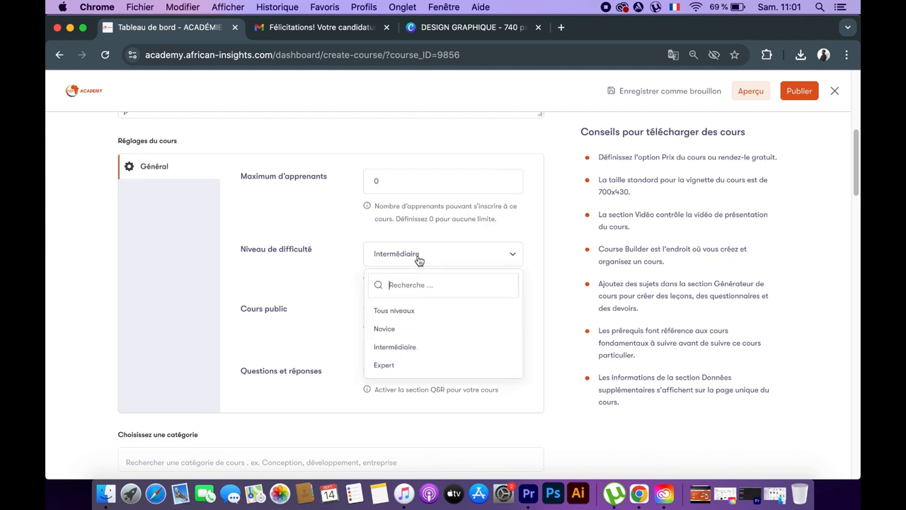
pyautogui.click(415, 314)
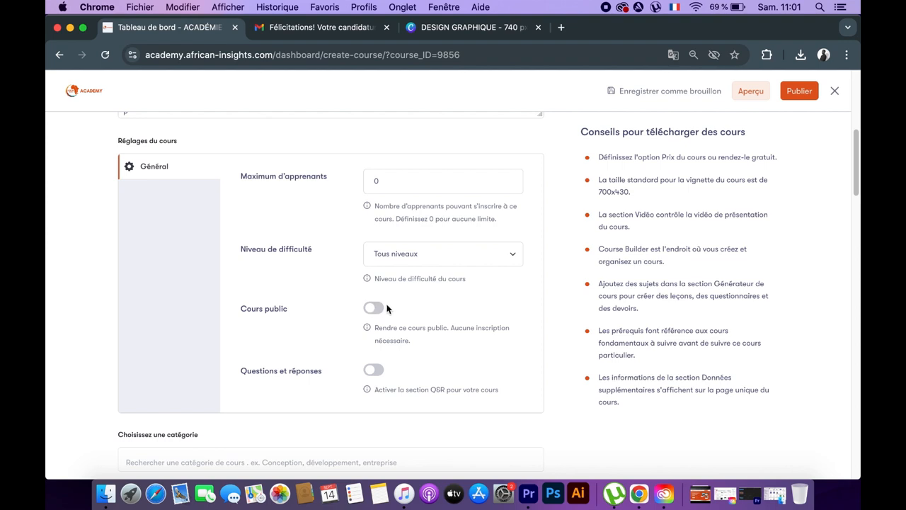
pyautogui.scroll(-3, 387, 283)
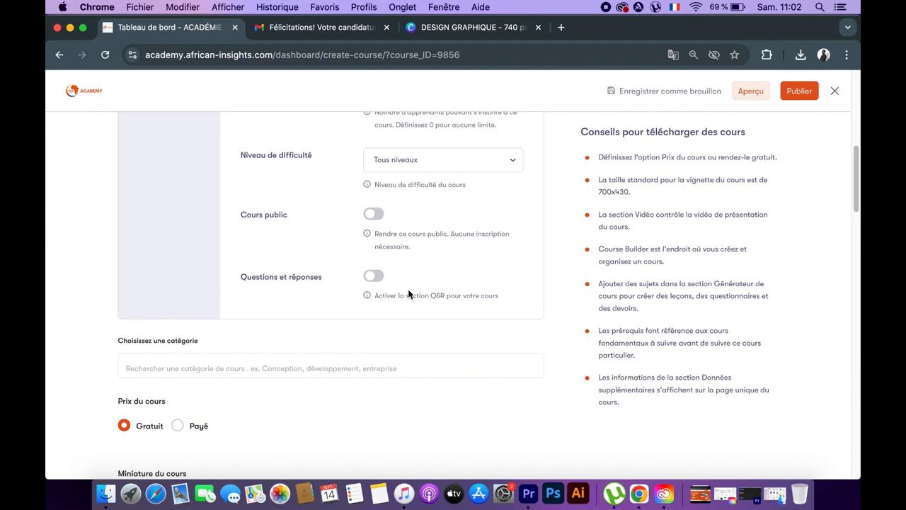
pyautogui.click(374, 278)
pyautogui.click(371, 278)
# - Assign the course to the "Design graphique" category
pyautogui.scroll(-3, 343, 255)
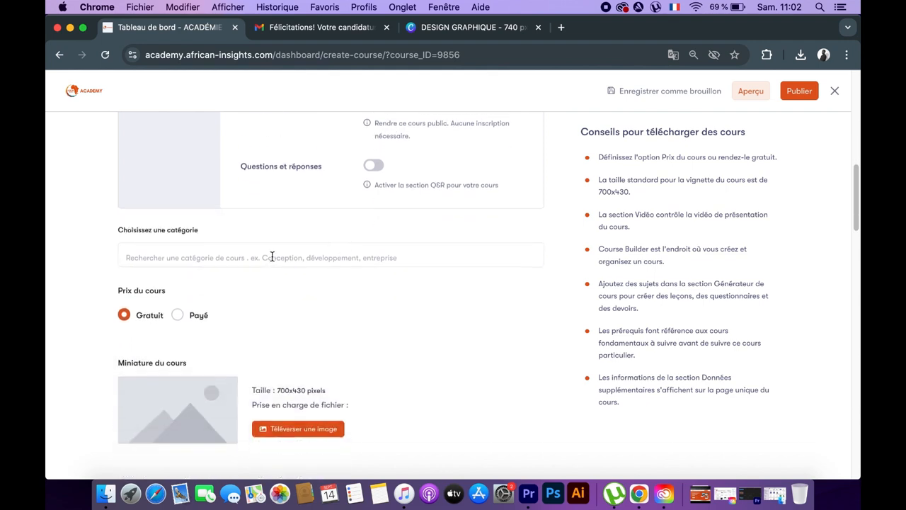
pyautogui.click(272, 257)
pyautogui.scroll(-3, 229, 335)
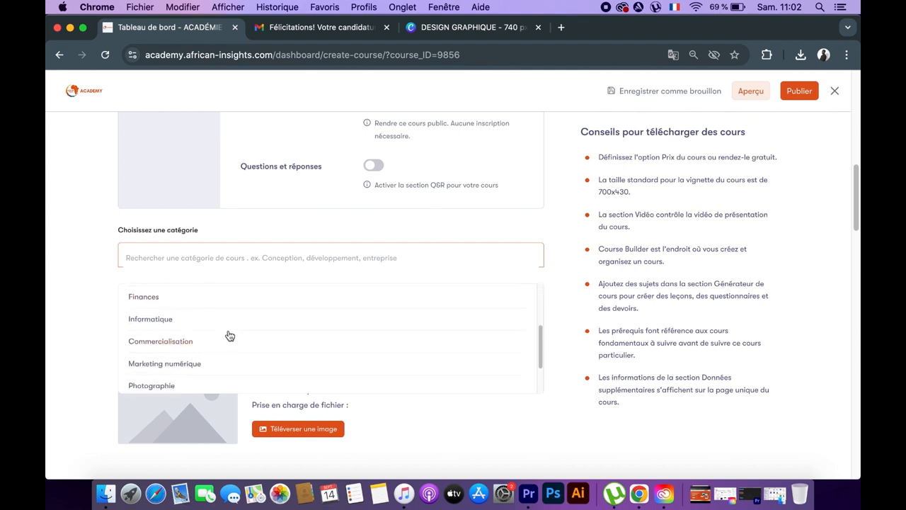
pyautogui.scroll(-1, 203, 353)
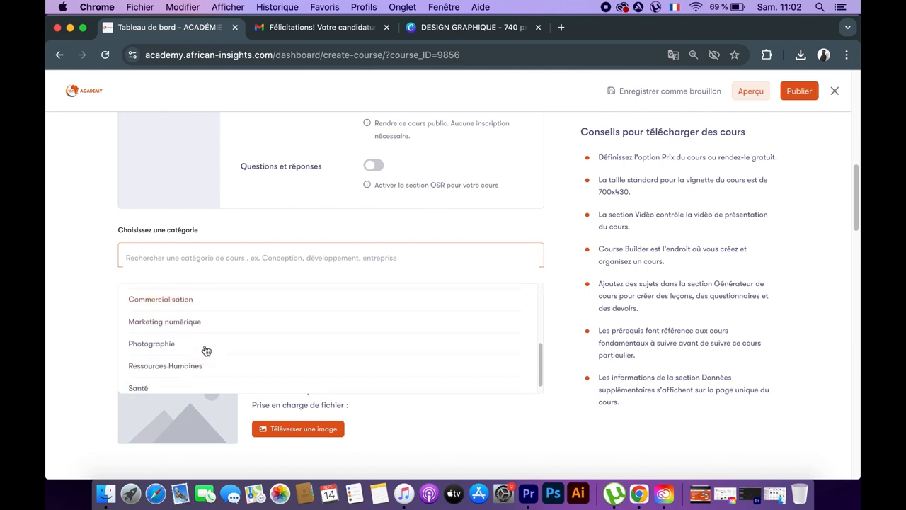
pyautogui.scroll(-1, 204, 347)
pyautogui.scroll(5, 206, 345)
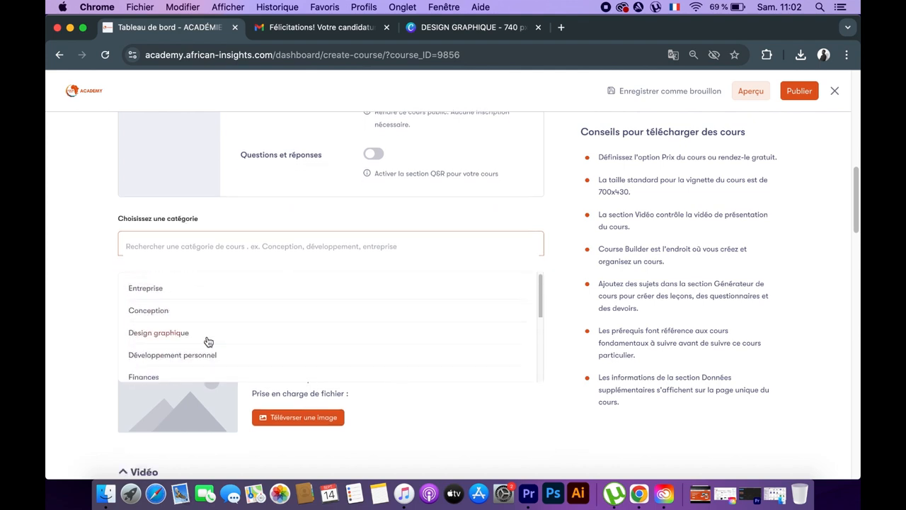
pyautogui.click(169, 336)
pyautogui.click(502, 261)
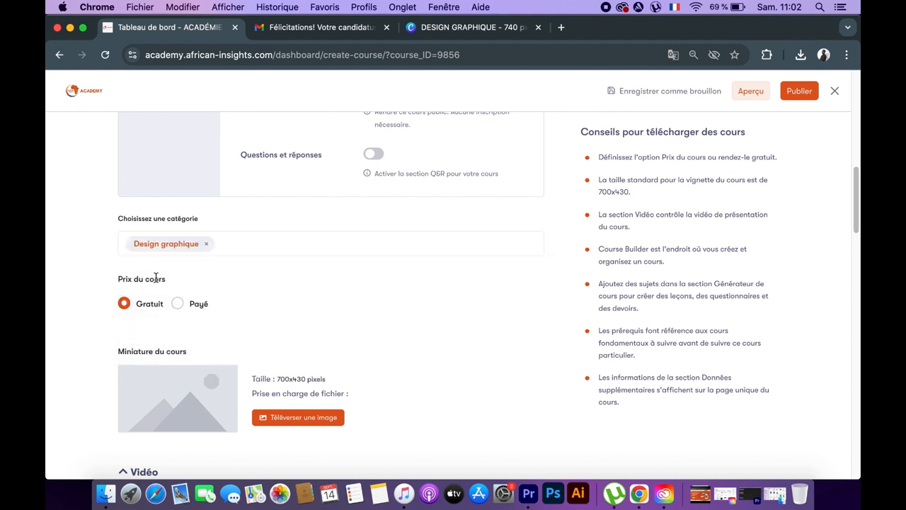
# - Make the course paid with a regular price of 78 € and leave the reduced price empty
pyautogui.click(180, 306)
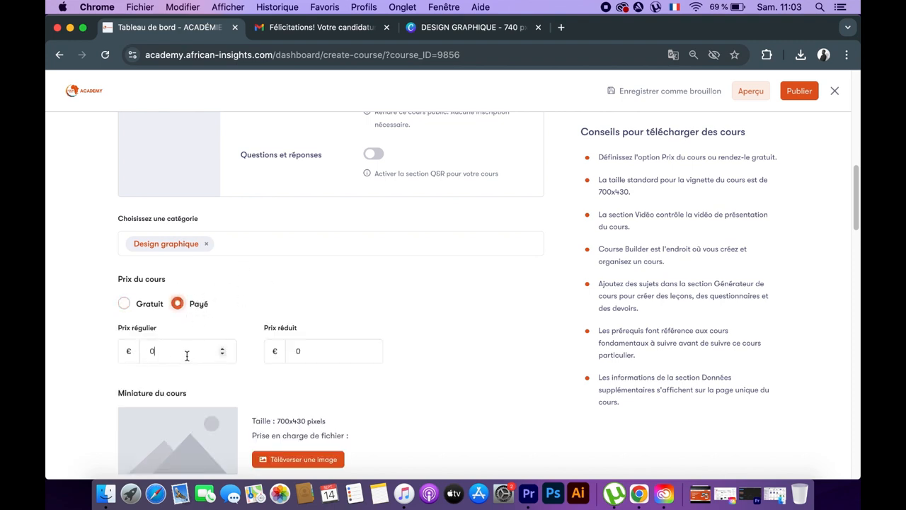
pyautogui.moveTo(190, 353); pyautogui.dragTo(130, 361)
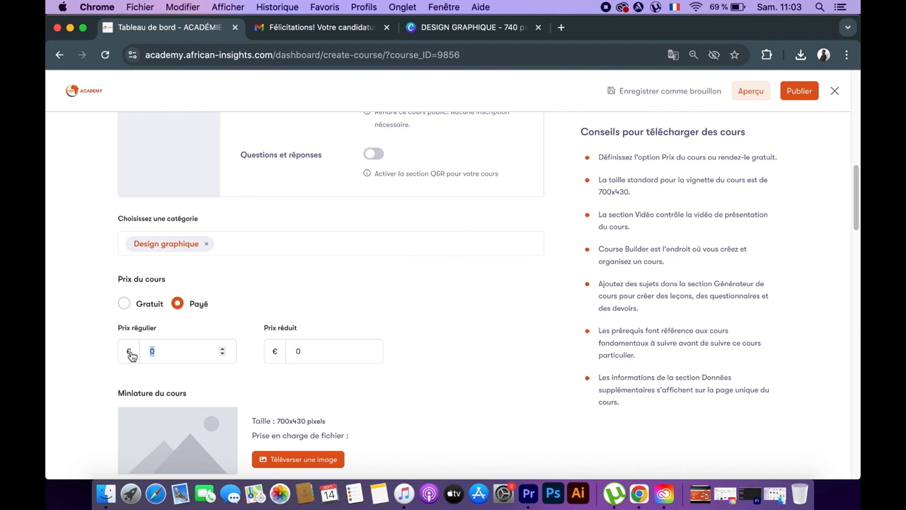
pyautogui.write('78')
pyautogui.click(272, 350)
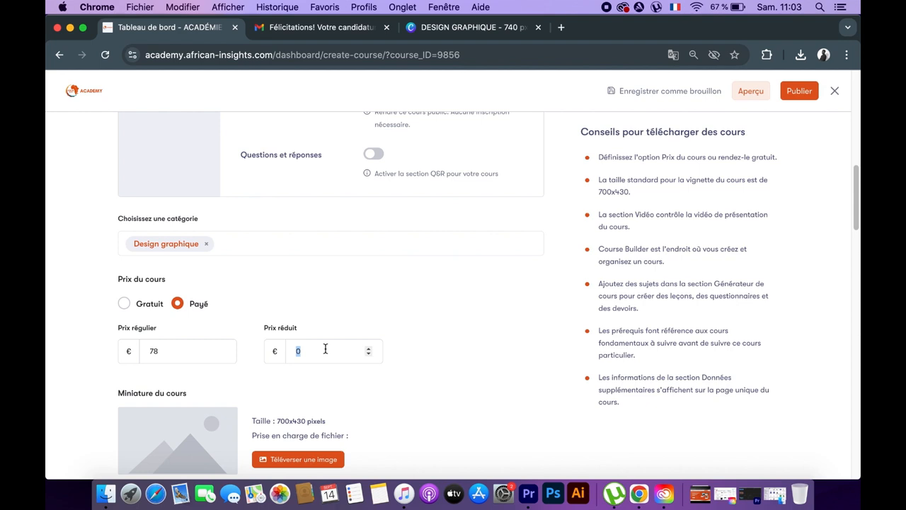
pyautogui.press('BackSpace')
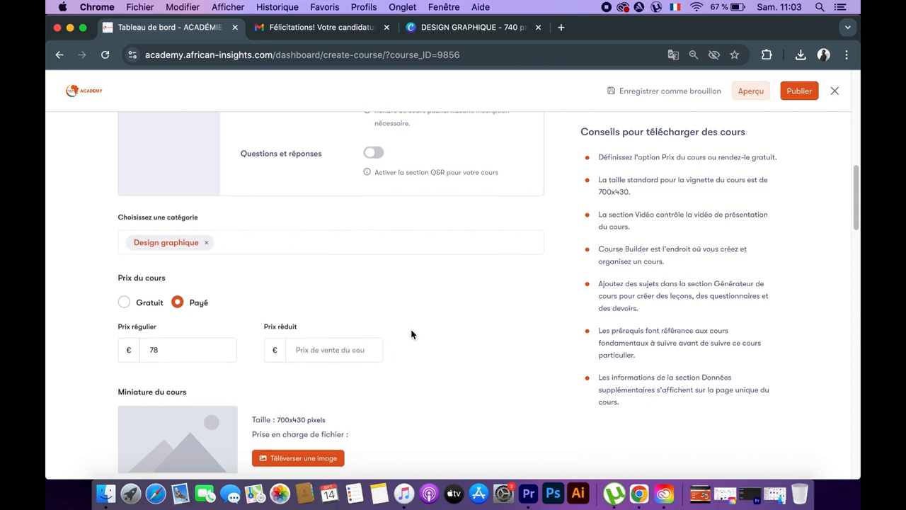
# - Switch to the course thumbnail design in Canva and download it as a JPG
pyautogui.scroll(-1, 411, 334)
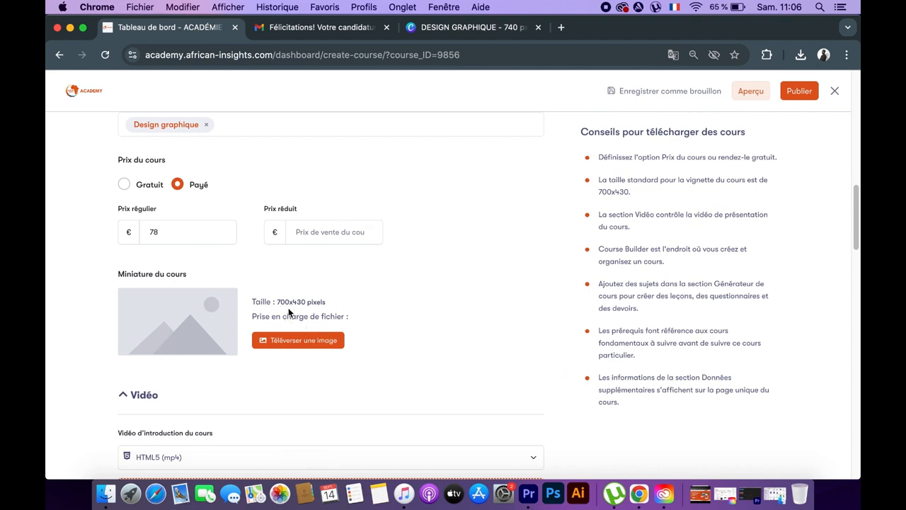
pyautogui.click(434, 31)
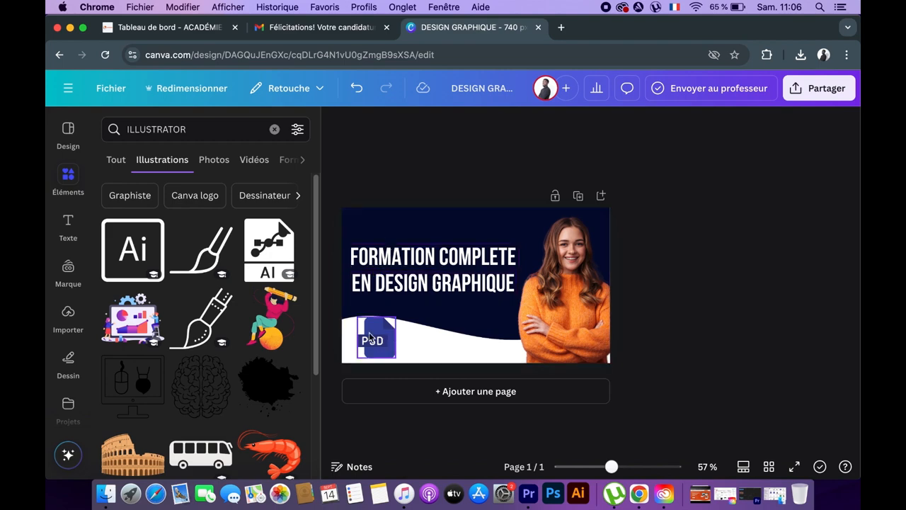
pyautogui.click(175, 30)
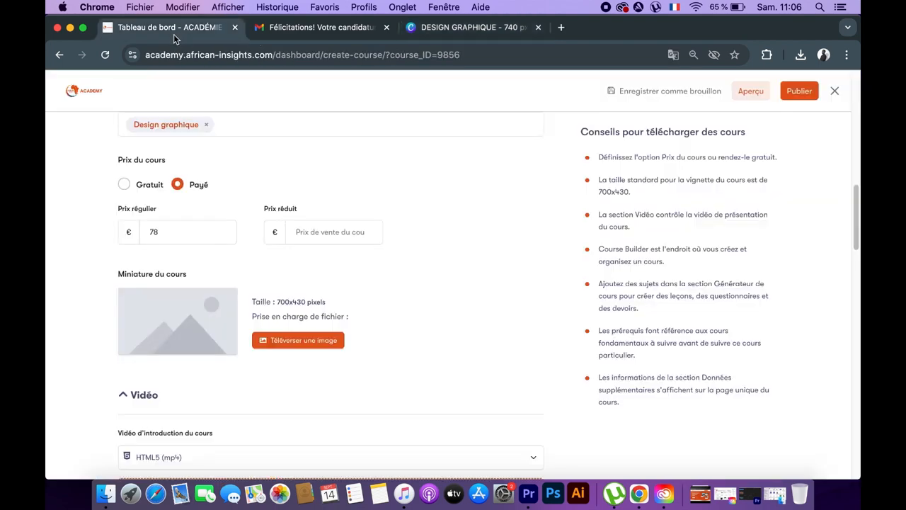
pyautogui.click(460, 32)
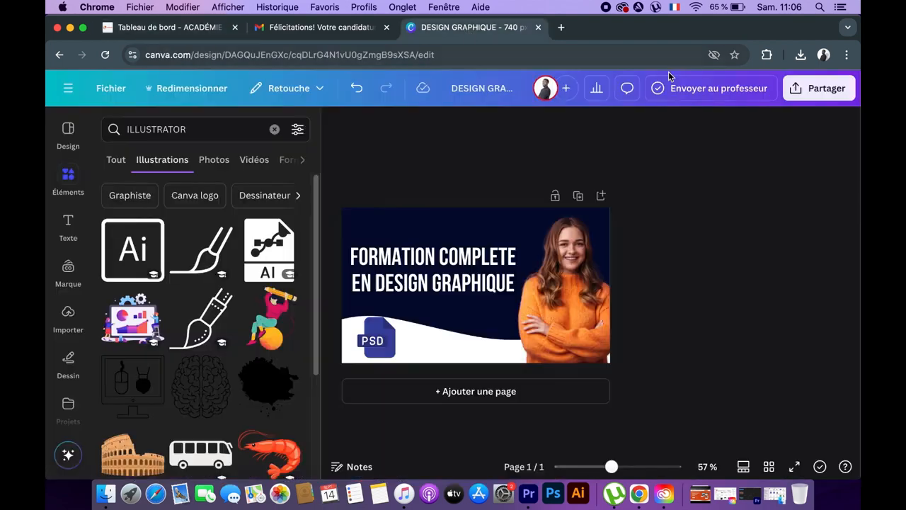
pyautogui.click(815, 92)
pyautogui.click(630, 354)
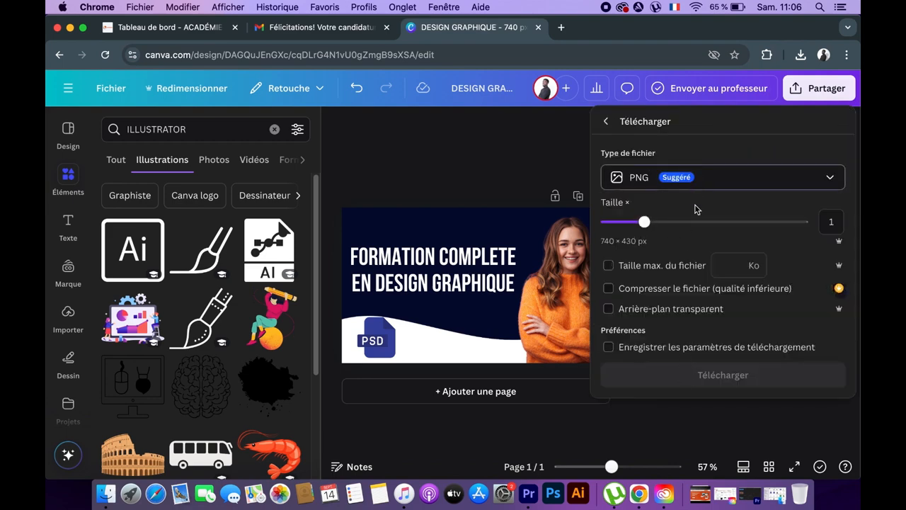
pyautogui.click(677, 178)
pyautogui.click(687, 226)
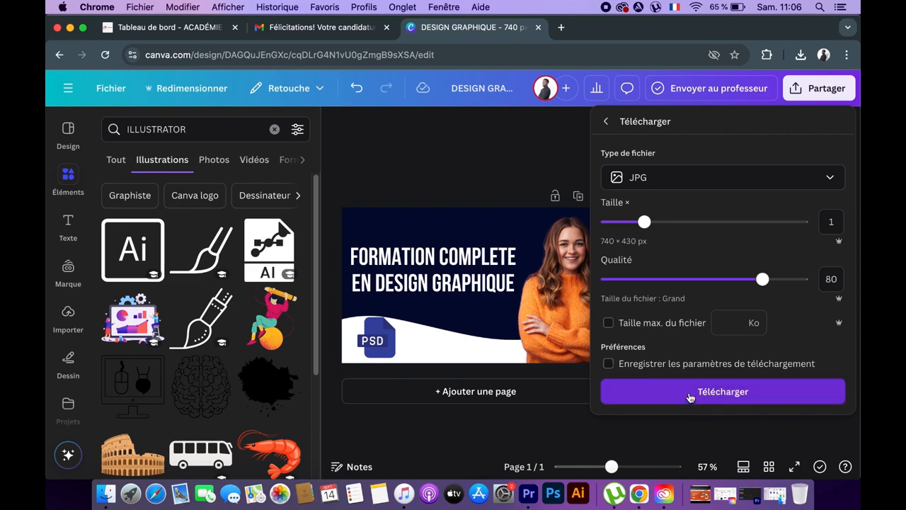
pyautogui.click(690, 398)
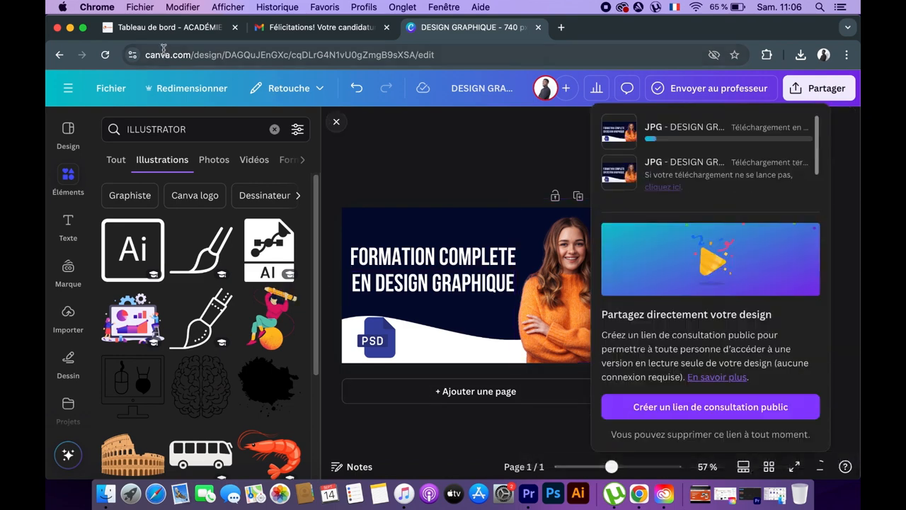
# - Return to the course editor and upload "Ajouter un titre (4).png" from Téléchargements as the course thumbnail
pyautogui.click(161, 27)
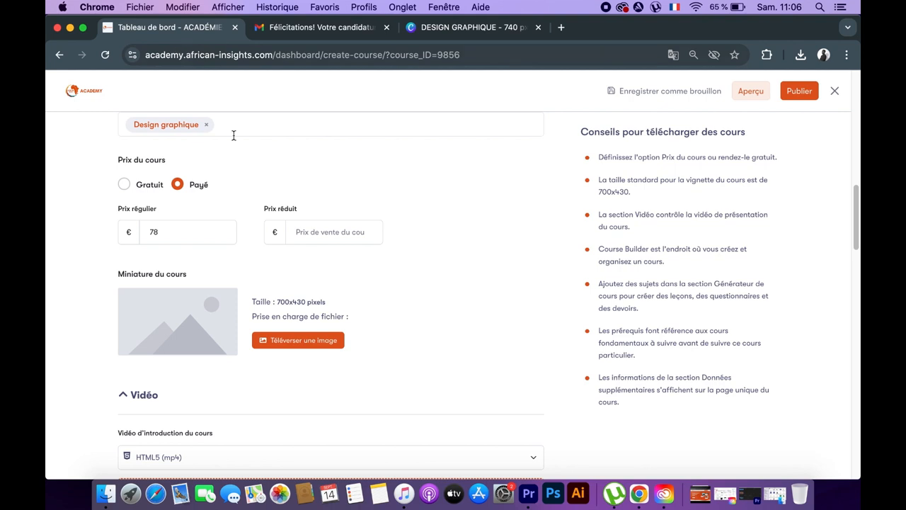
pyautogui.click(296, 342)
pyautogui.click(407, 290)
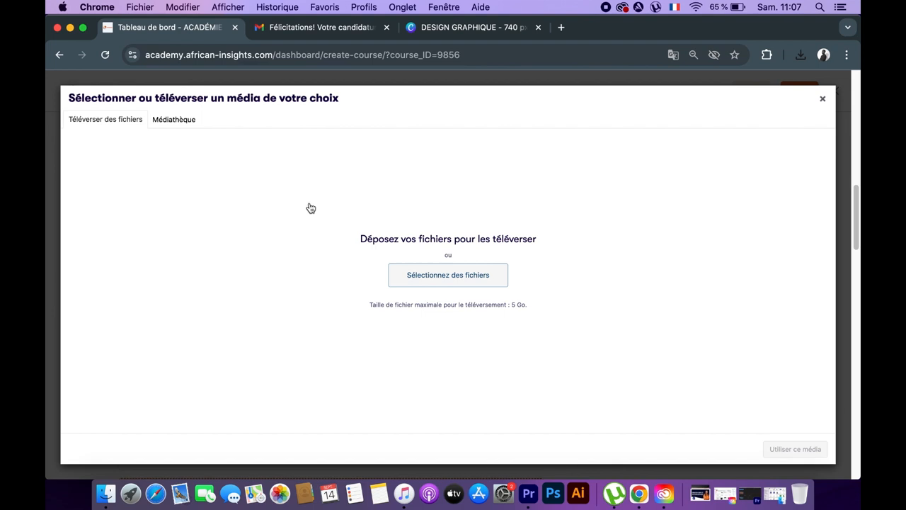
pyautogui.click(348, 155)
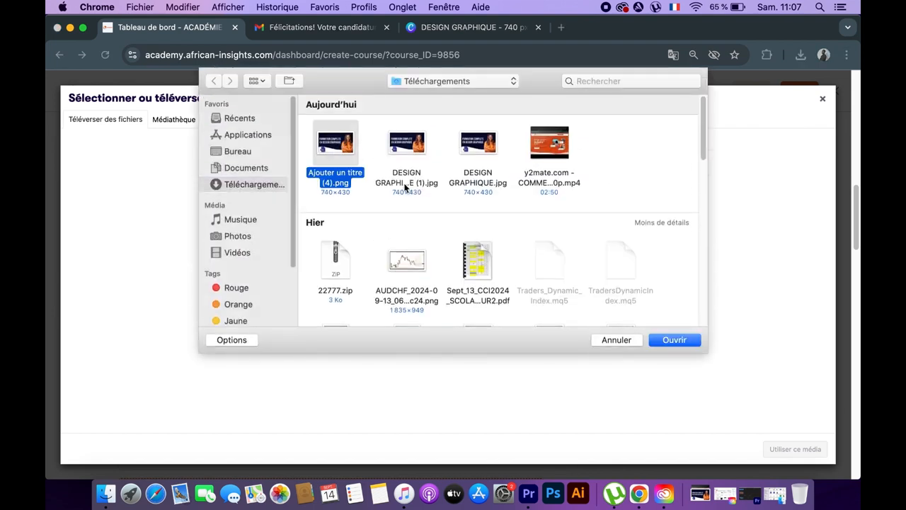
pyautogui.click(674, 340)
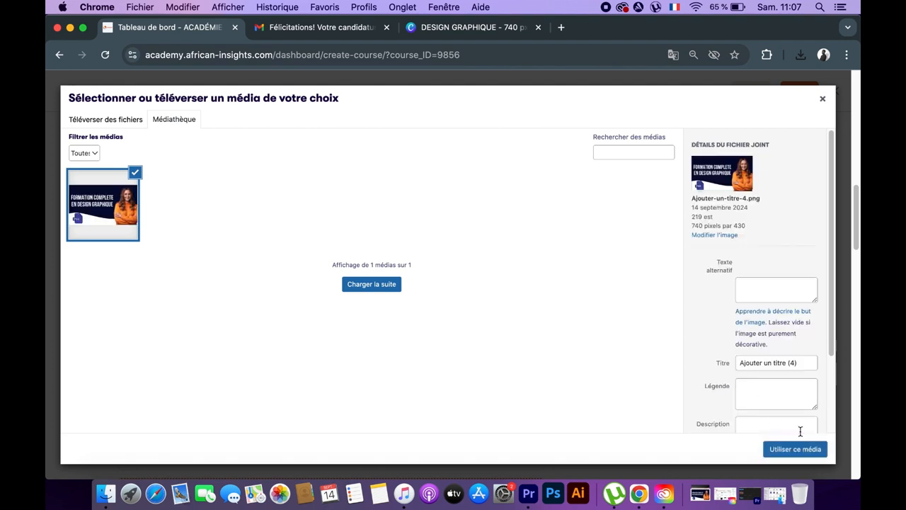
pyautogui.click(788, 452)
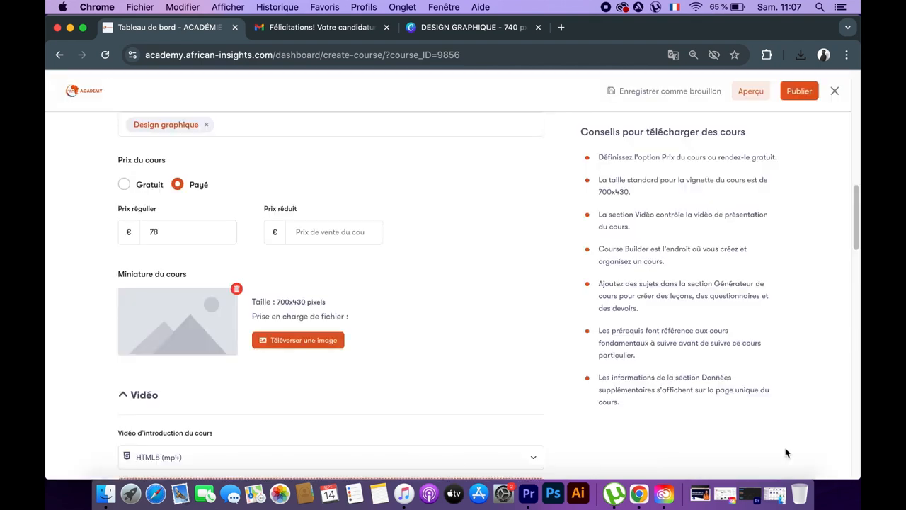
# - Upload the 02:50 y2mate.com MP4 from Téléchargements as the course's HTML5 introduction video
pyautogui.scroll(-5, 141, 225)
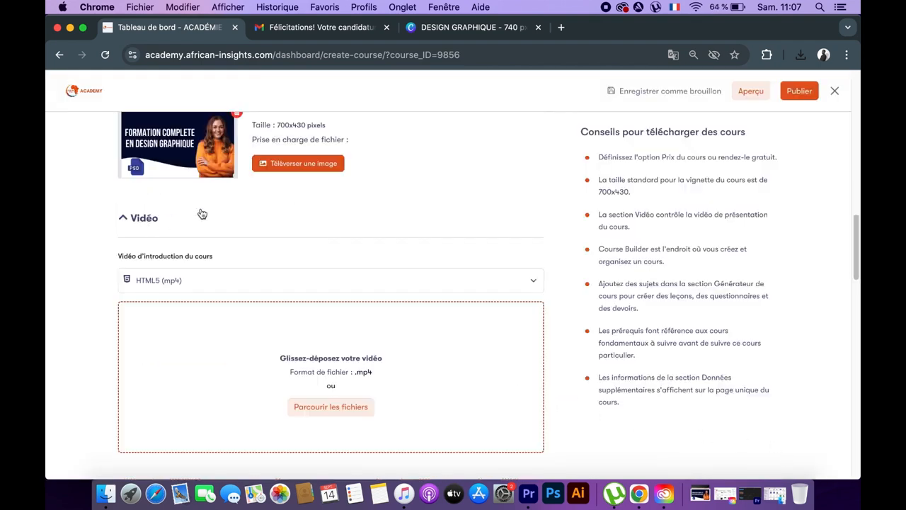
pyautogui.scroll(1, 248, 241)
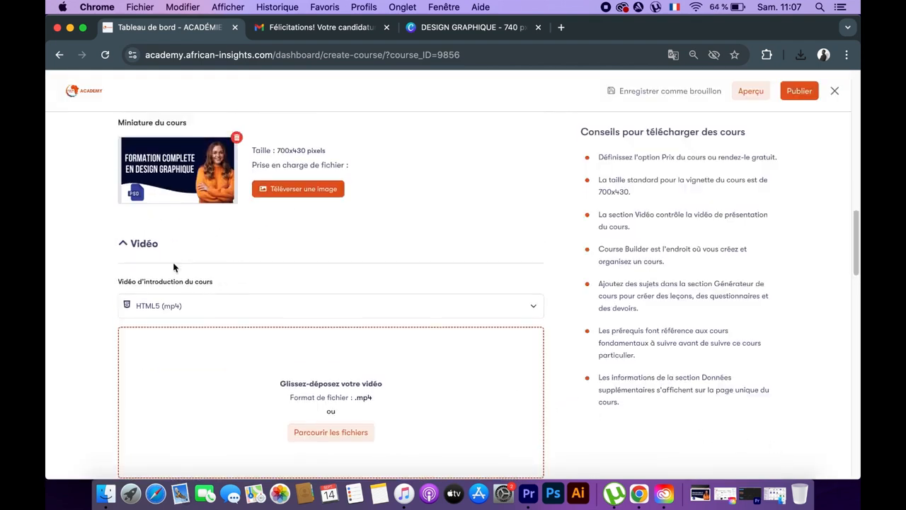
pyautogui.scroll(-2, 213, 262)
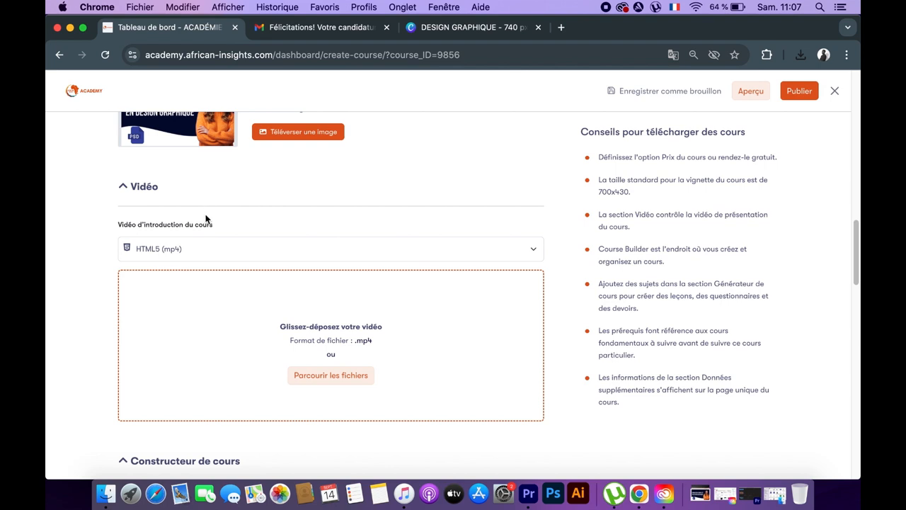
pyautogui.click(308, 376)
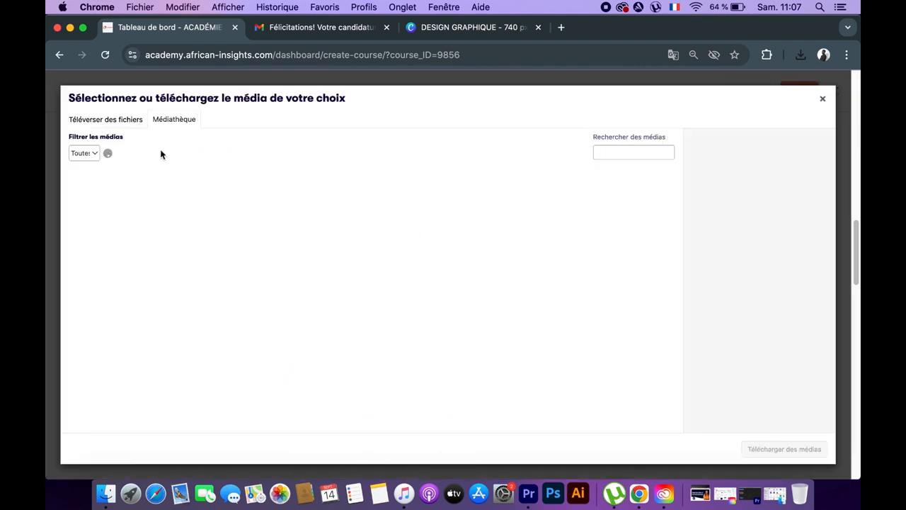
pyautogui.click(99, 118)
pyautogui.click(442, 276)
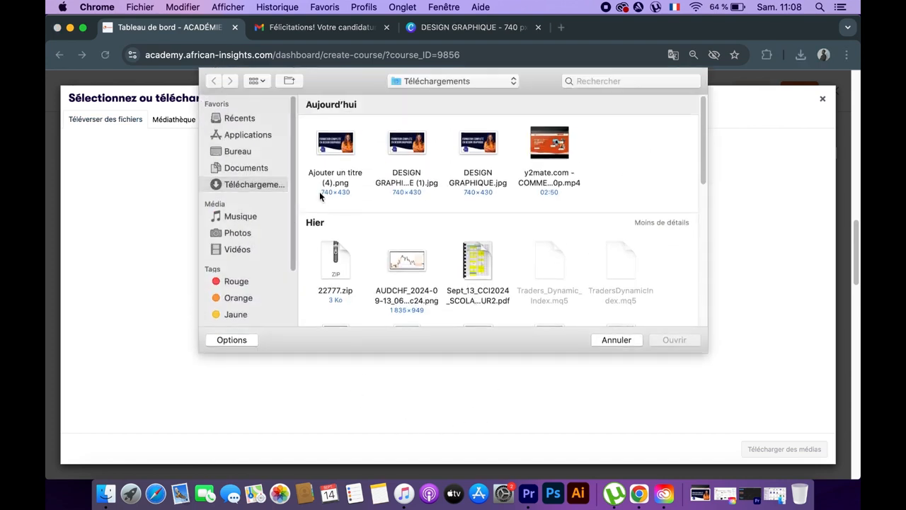
pyautogui.click(550, 137)
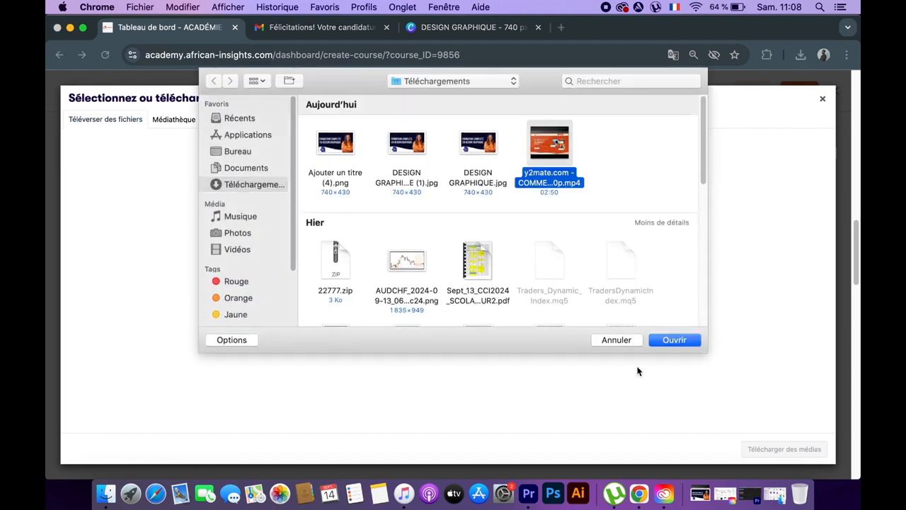
pyautogui.click(674, 340)
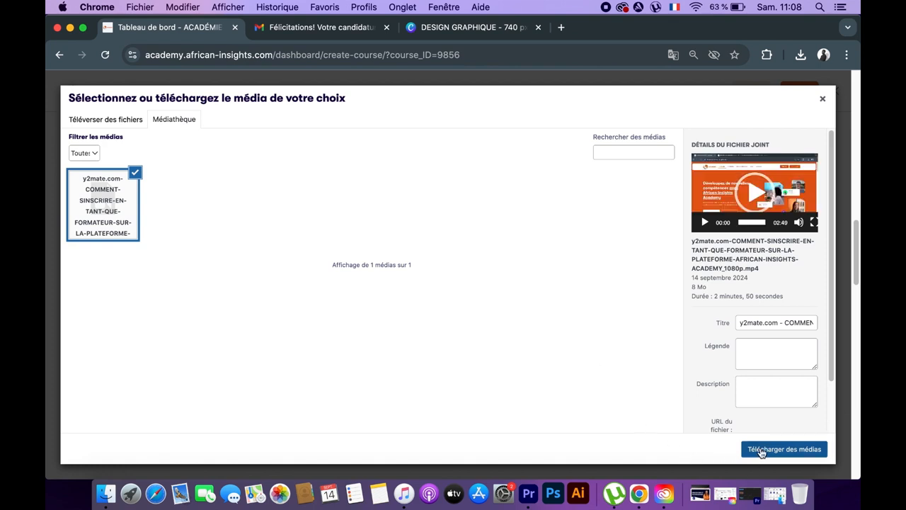
pyautogui.click(761, 450)
# - Add a new topic named "MODULE 1" to the course builder, leaving its summary empty
pyautogui.scroll(-3, 407, 379)
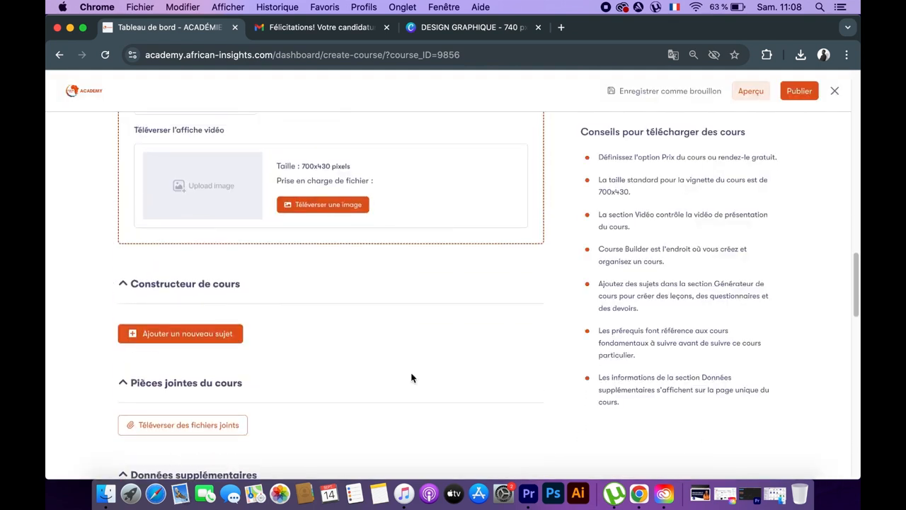
pyautogui.scroll(-1, 425, 356)
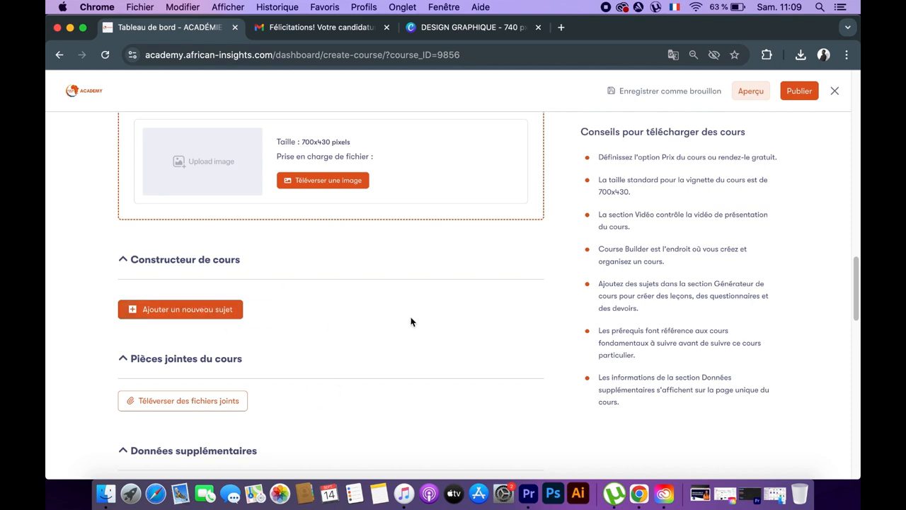
pyautogui.click(148, 315)
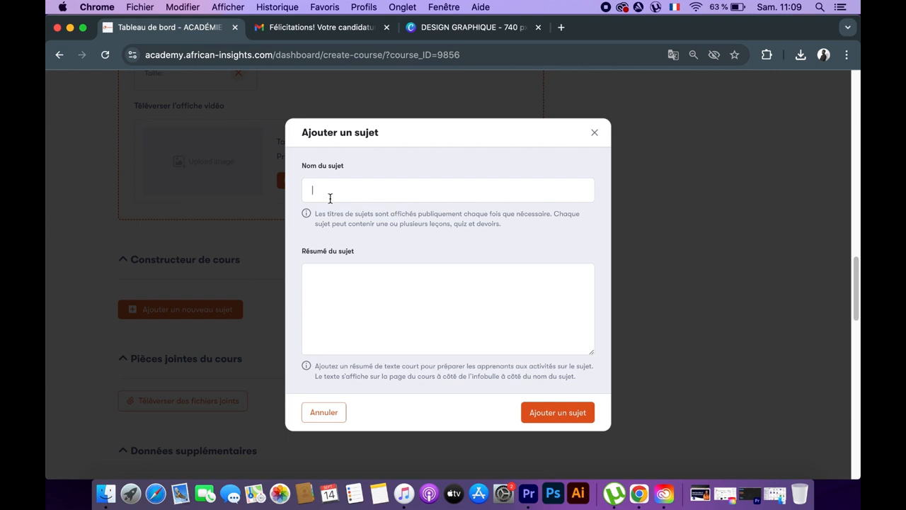
pyautogui.write('MODULE 1')
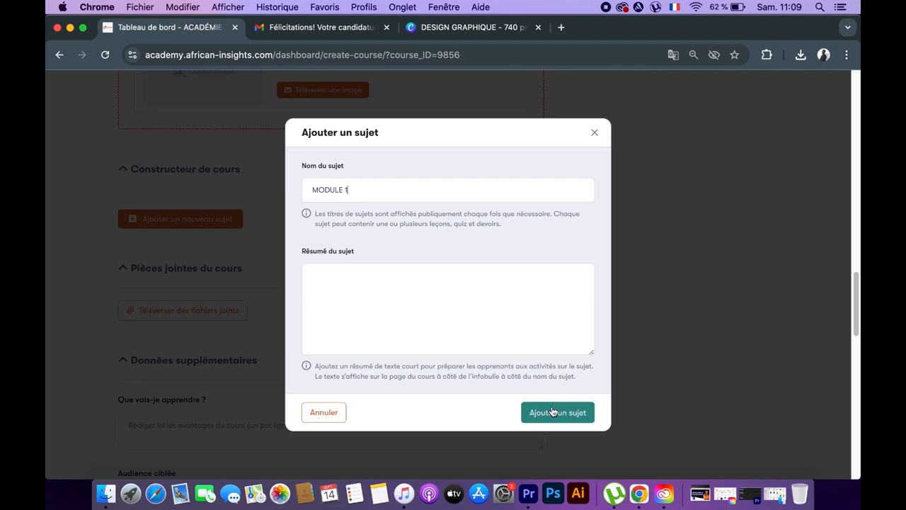
pyautogui.click(561, 414)
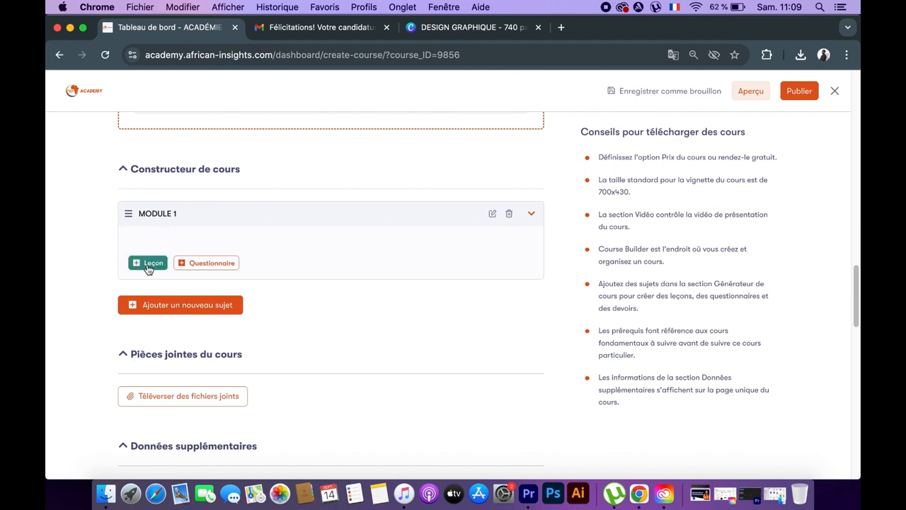
# - Create a lesson in MODULE 1 and name it "COMMENT FAIRE UNE AFFICHE", leaving its content empty
pyautogui.click(147, 265)
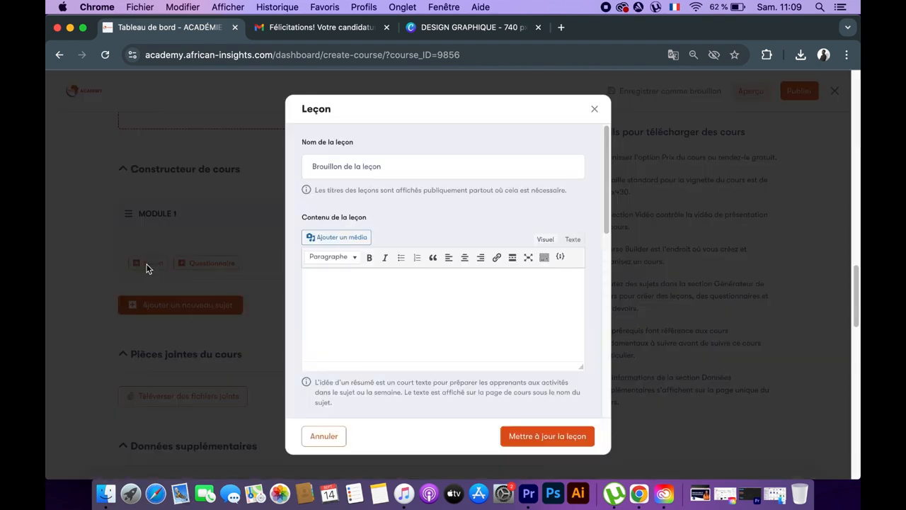
pyautogui.tripleClick(409, 165)
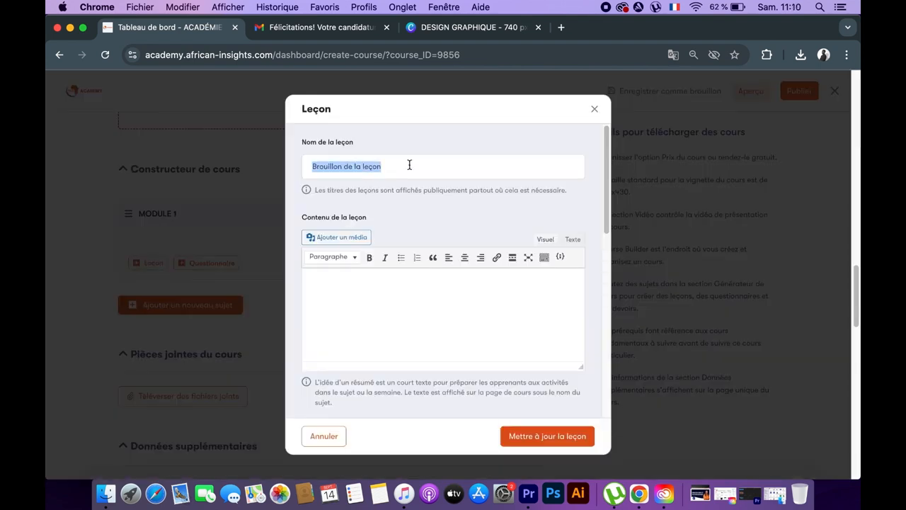
pyautogui.write('COM')
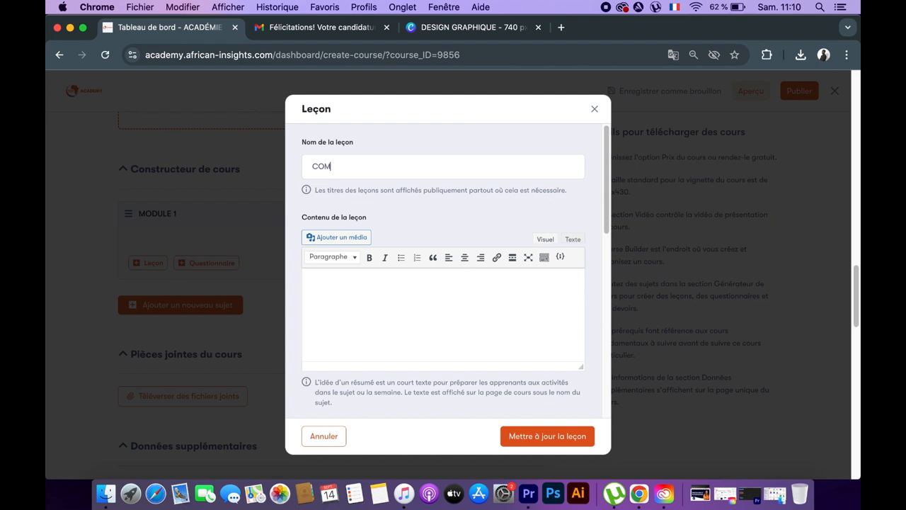
pyautogui.write('MENT FAIRE UNE AFFICHE')
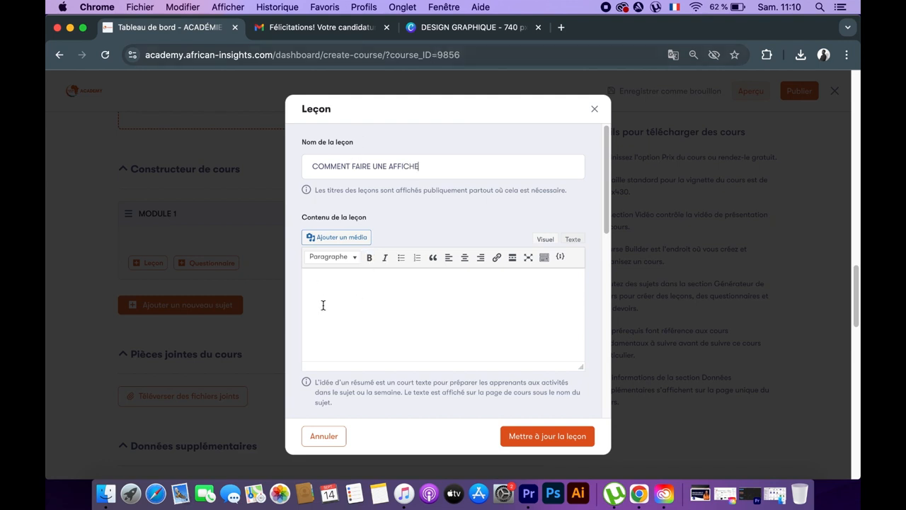
pyautogui.click(329, 281)
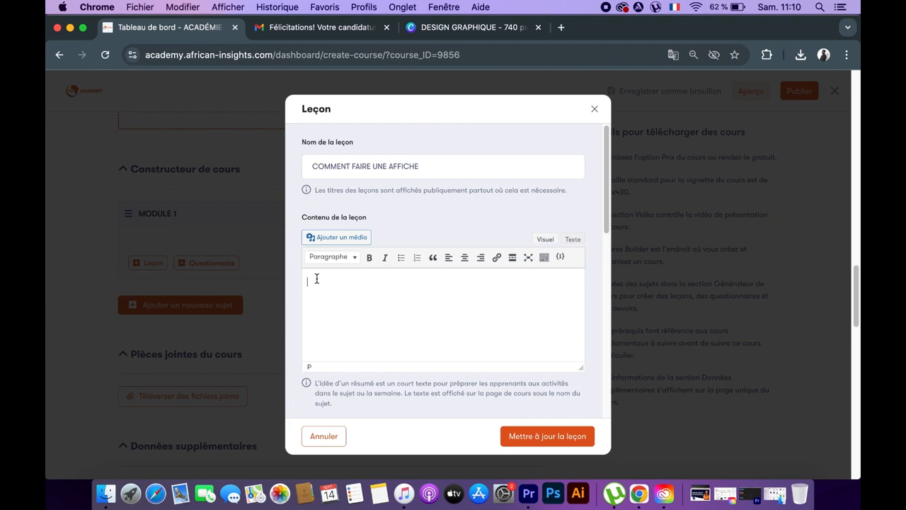
# - Upload the 02:50 y2mate.com MP4 from Téléchargements as the lesson's HTML5 video source
pyautogui.scroll(-1, 350, 273)
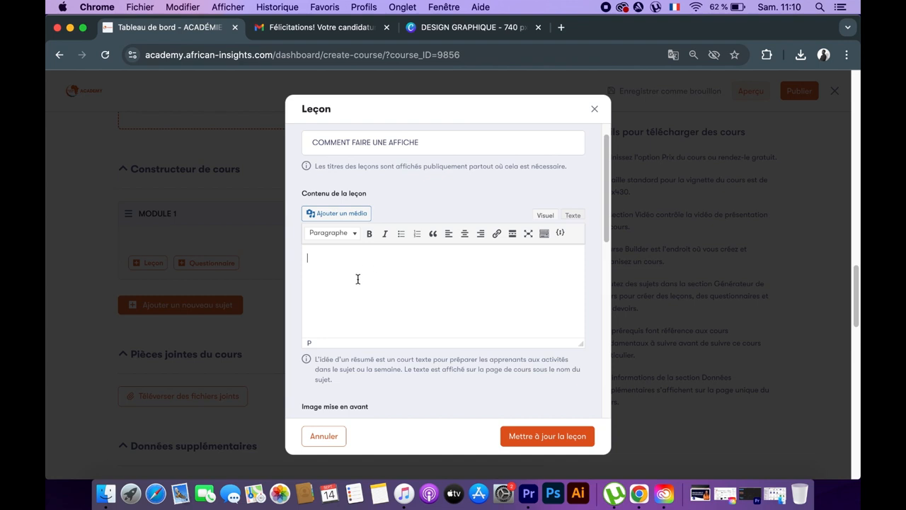
pyautogui.scroll(-5, 358, 277)
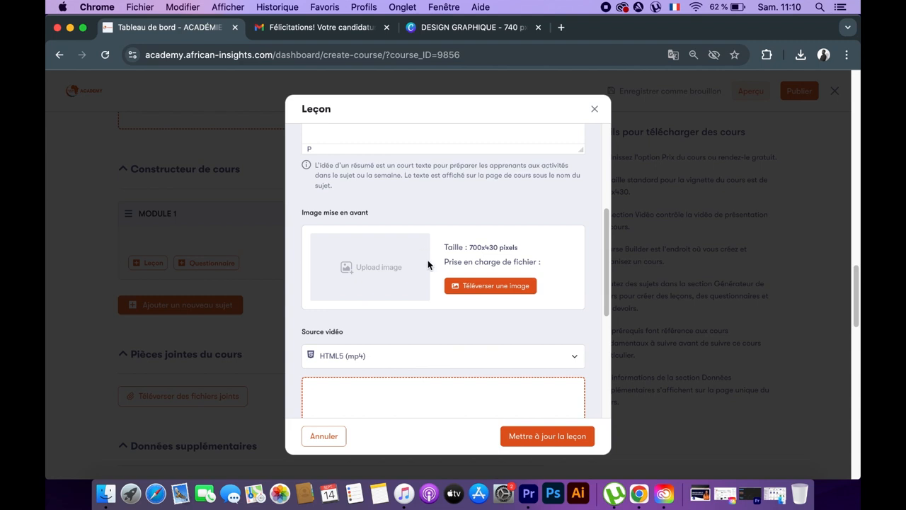
pyautogui.scroll(-3, 410, 274)
pyautogui.scroll(-2, 347, 257)
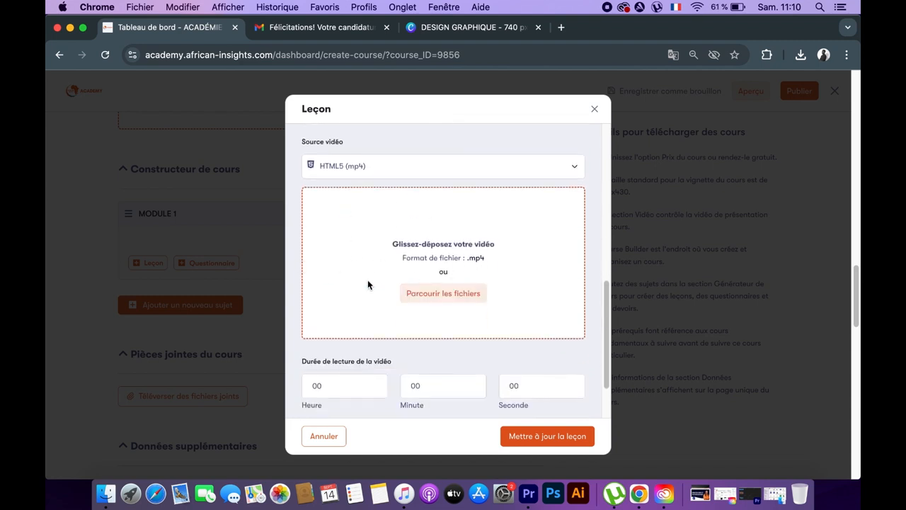
pyautogui.click(456, 299)
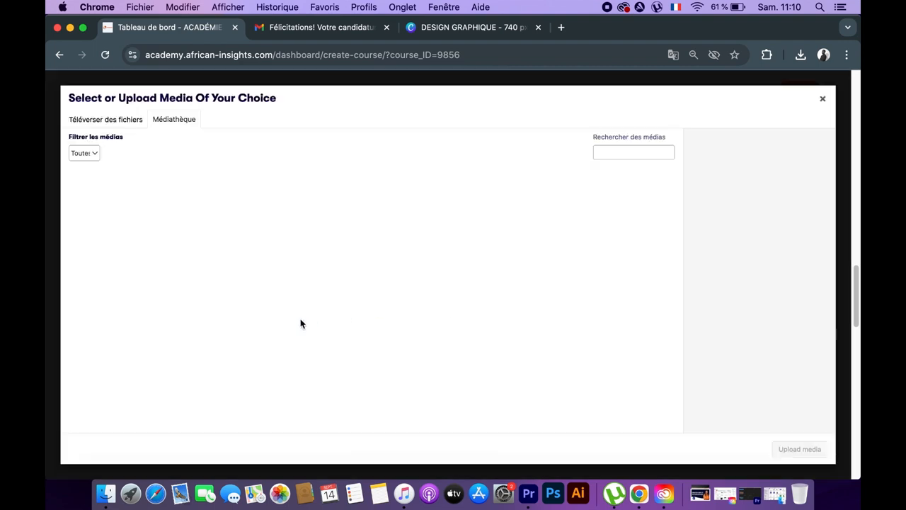
pyautogui.click(129, 123)
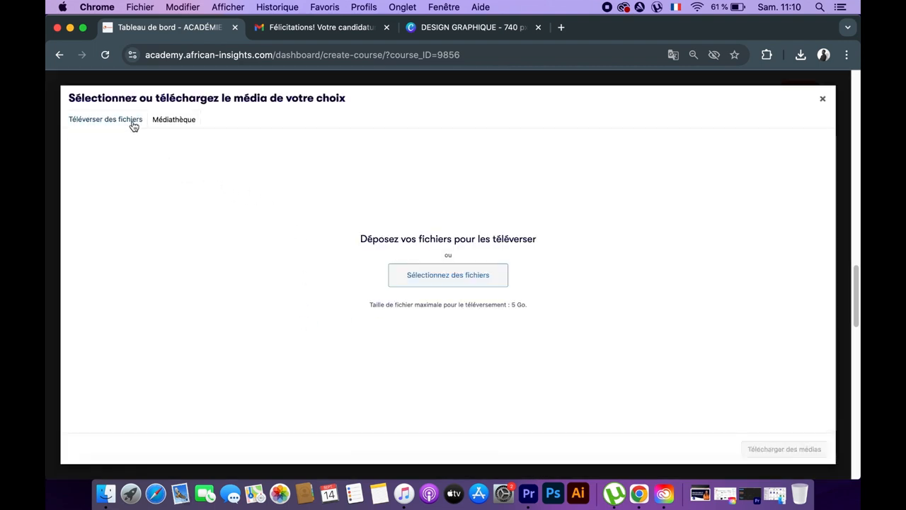
pyautogui.click(451, 279)
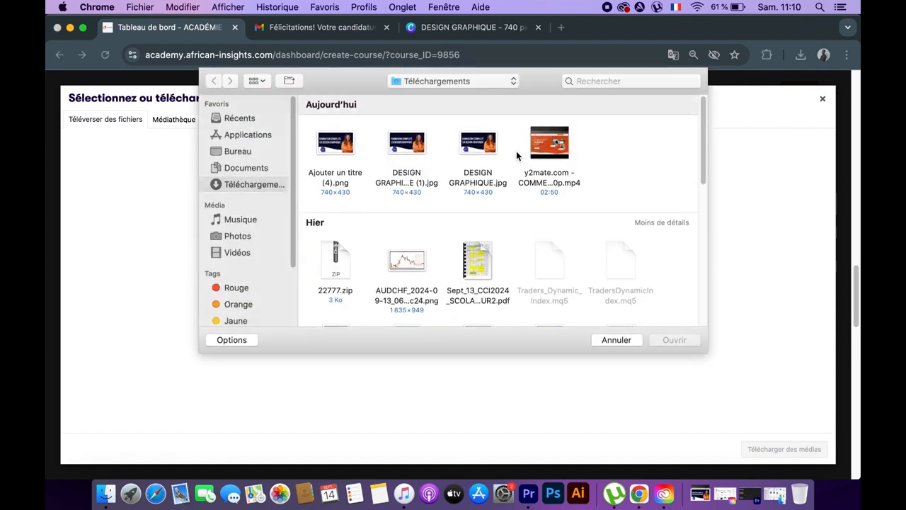
pyautogui.click(534, 144)
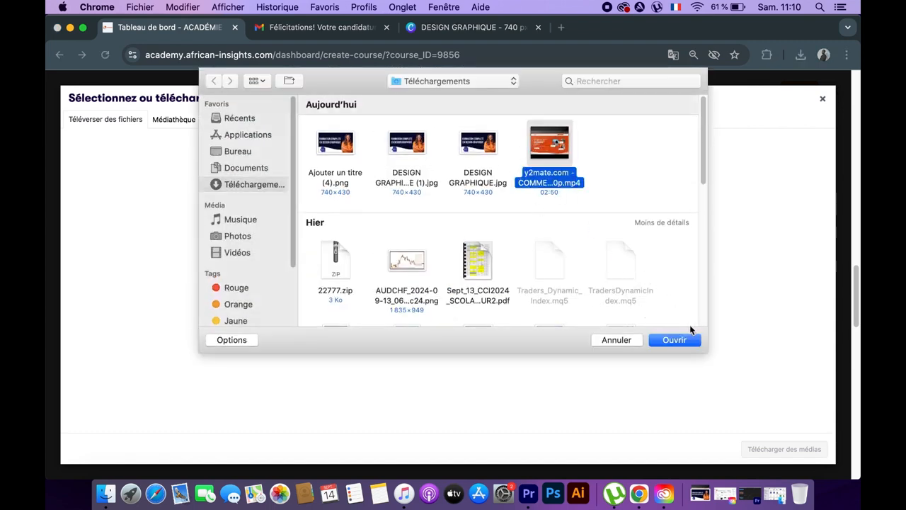
pyautogui.click(677, 340)
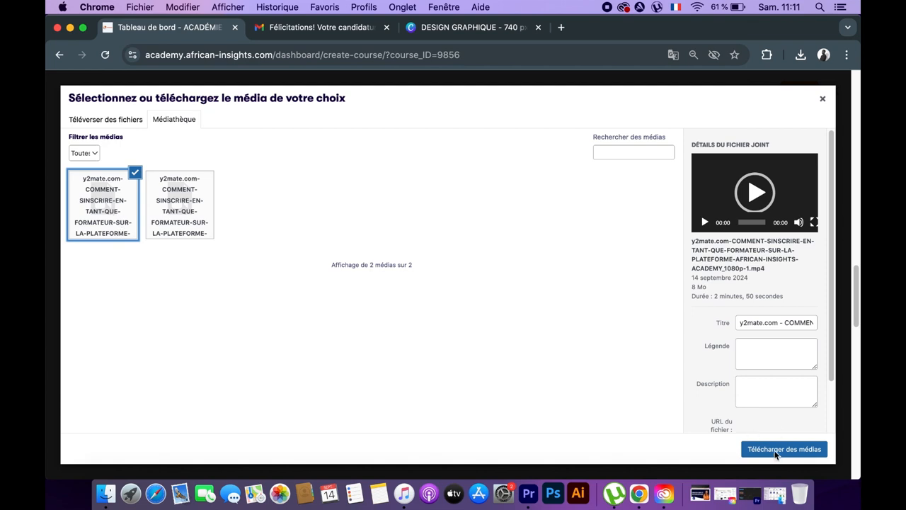
pyautogui.click(769, 450)
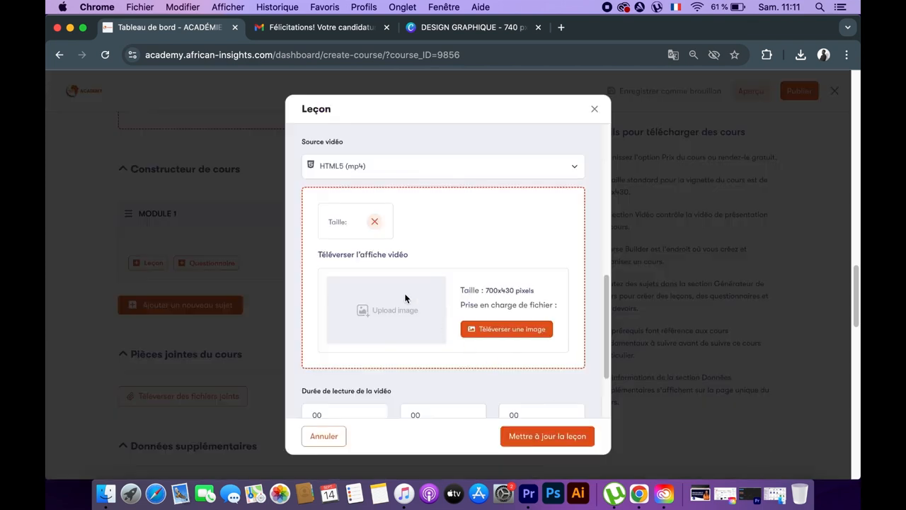
# - Check the lesson's video duration and exercise file section, and save the lesson without attachments
pyautogui.scroll(-3, 404, 300)
pyautogui.scroll(3, 391, 304)
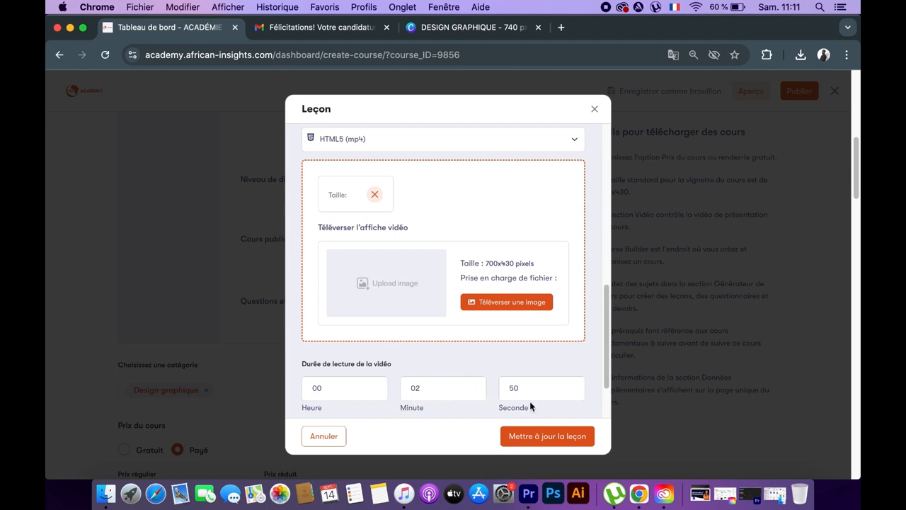
pyautogui.scroll(-2, 411, 375)
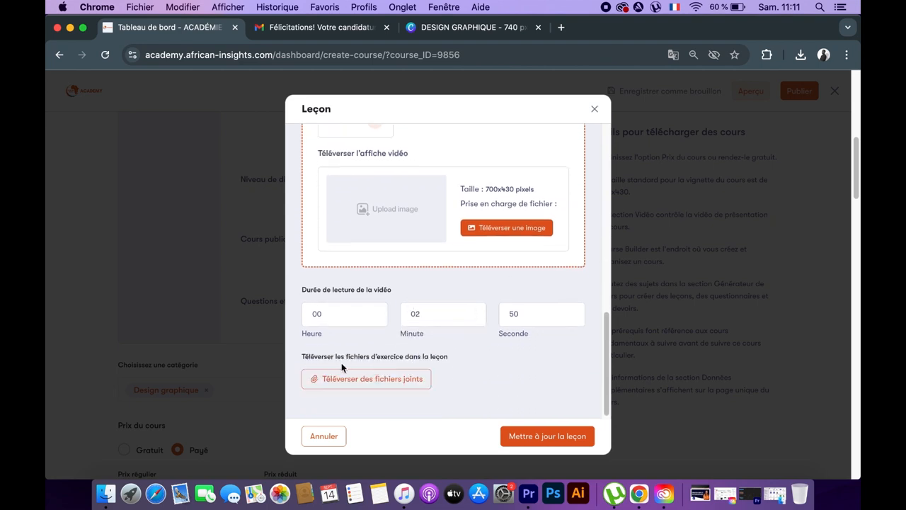
pyautogui.click(426, 373)
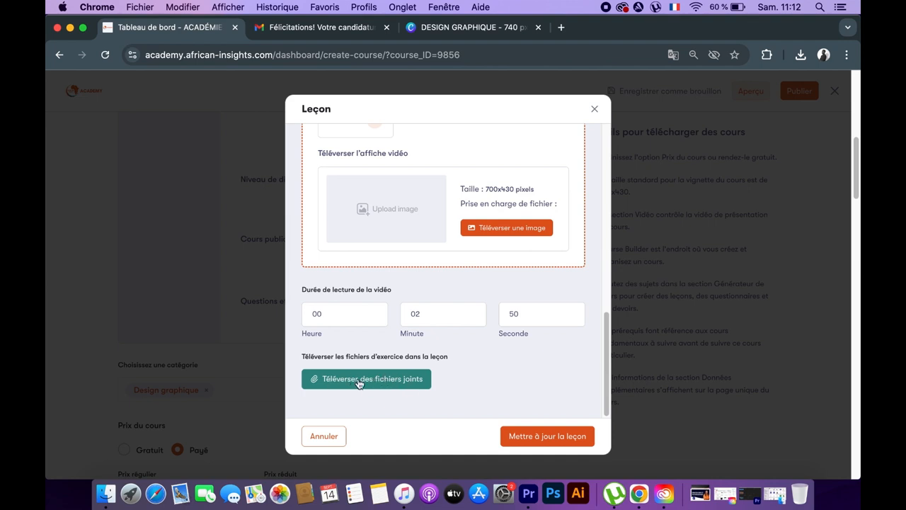
pyautogui.click(538, 439)
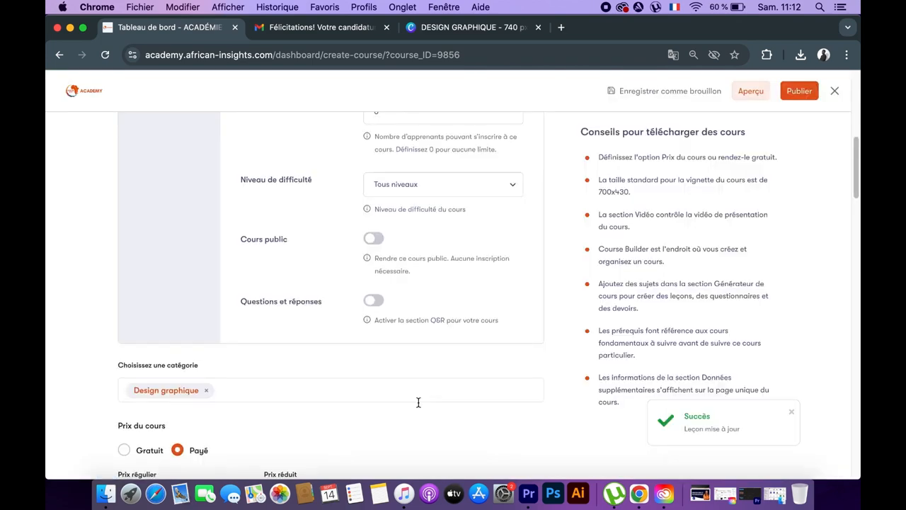
# - Open a new questionnaire form in MODULE 1 to view its stages, and close it without creating a quiz
pyautogui.scroll(-5, 418, 403)
pyautogui.scroll(-10, 416, 402)
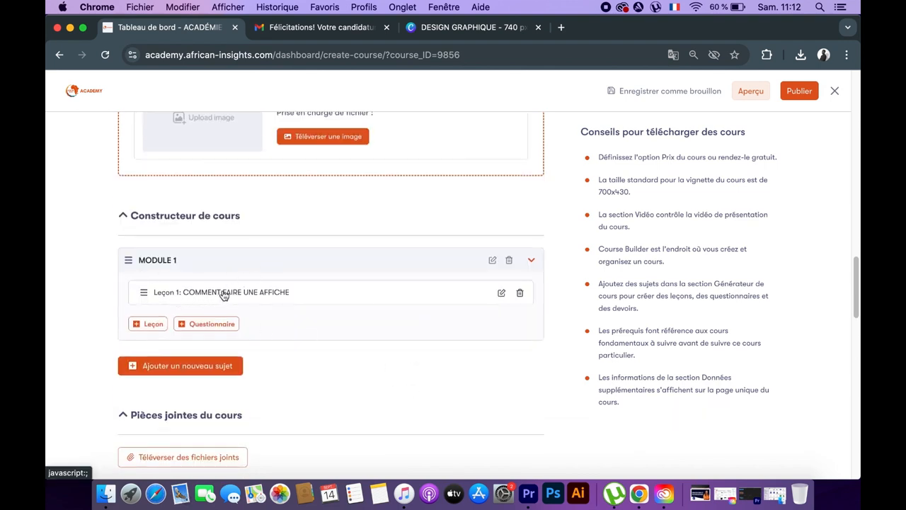
pyautogui.scroll(1, 198, 378)
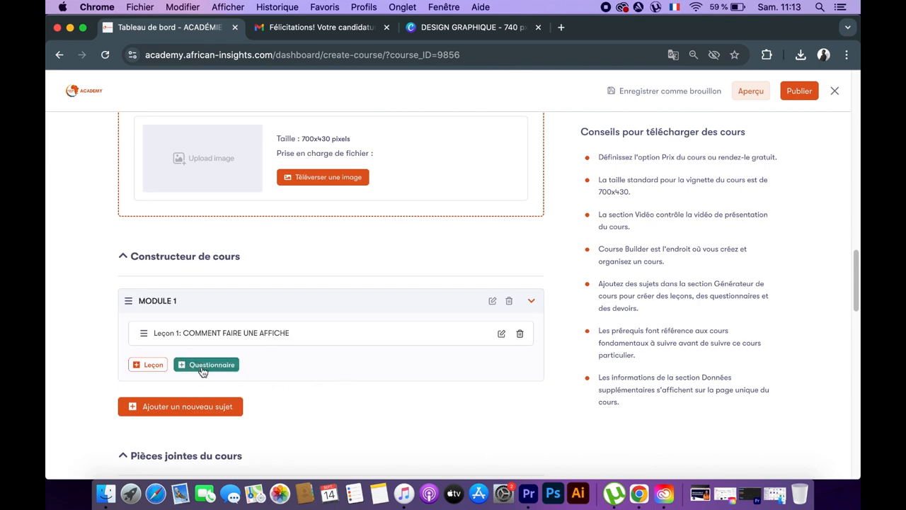
pyautogui.click(225, 366)
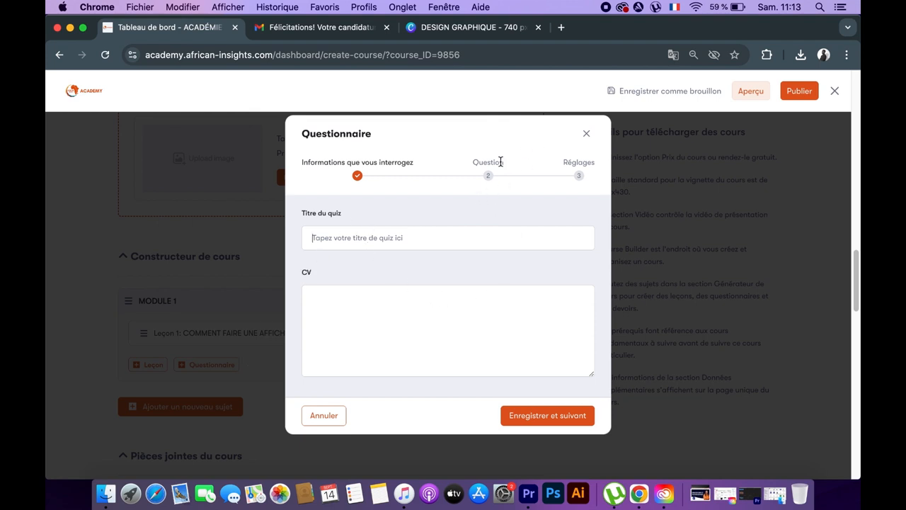
pyautogui.click(587, 134)
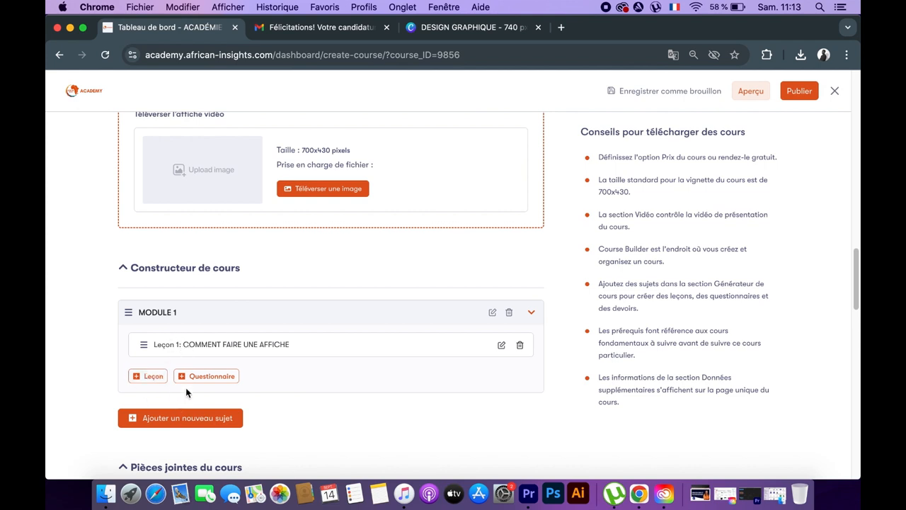
# - Add a second topic named "MODULE 2" to the course builder without a summary, and check the lesson listed under MODULE 1
pyautogui.scroll(-3, 205, 315)
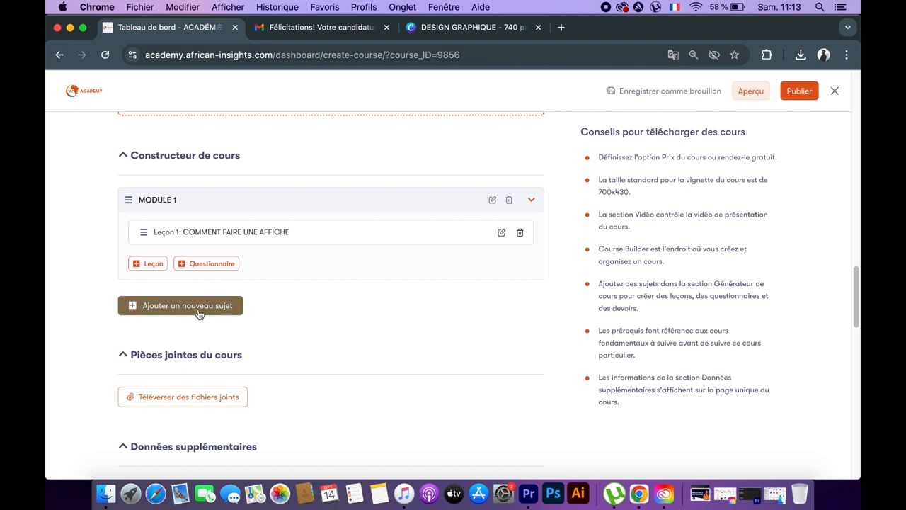
pyautogui.click(168, 306)
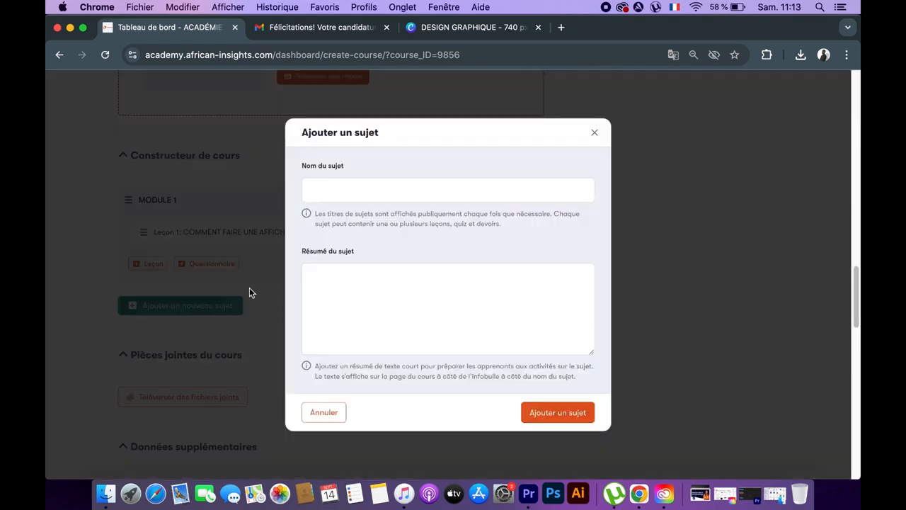
pyautogui.click(346, 191)
pyautogui.write('MODULE 2')
pyautogui.click(568, 417)
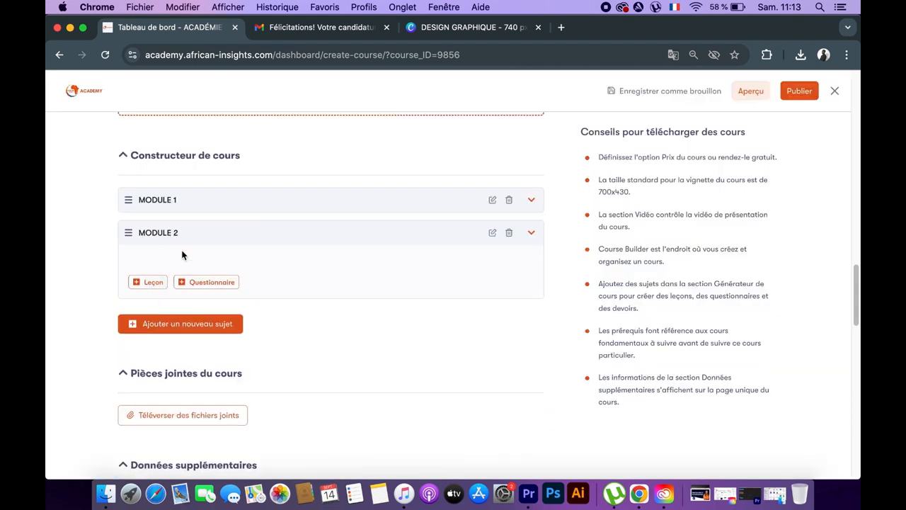
pyautogui.click(531, 200)
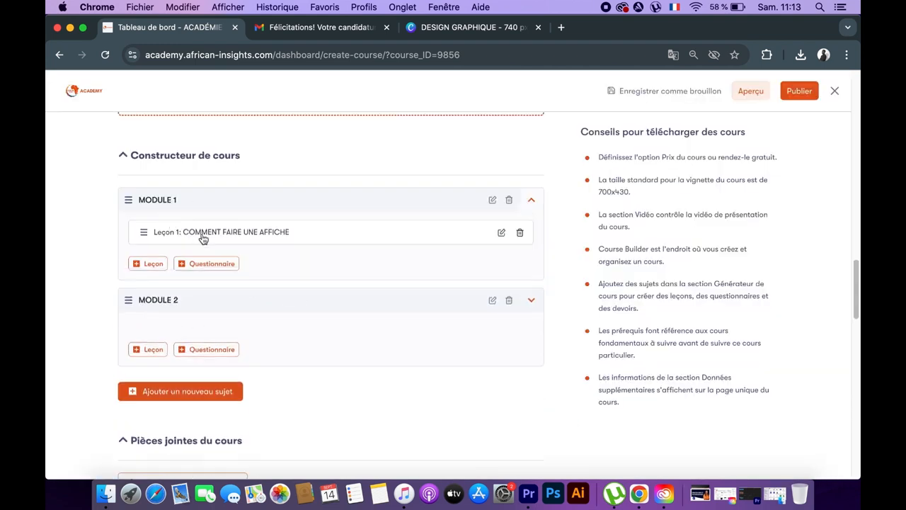
pyautogui.click(531, 200)
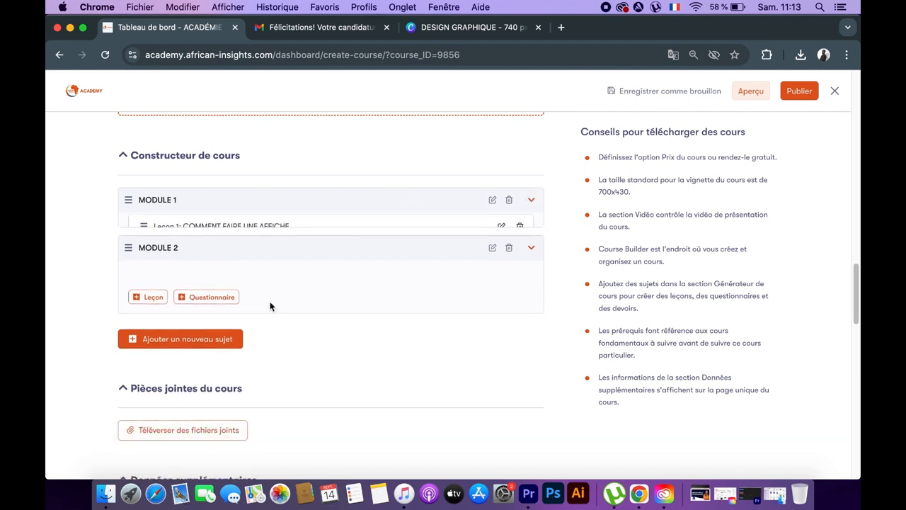
# - Enter "DESIGN GRAPHIQUE" as what learners will learn and "PERSONNES AMATEURS DE DESIGN" as the target audience
pyautogui.scroll(-4, 273, 283)
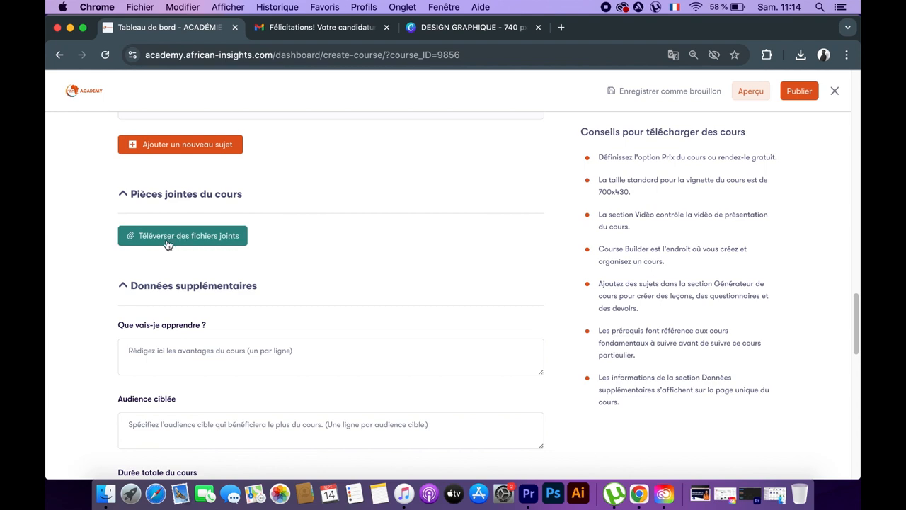
pyautogui.scroll(-3, 286, 251)
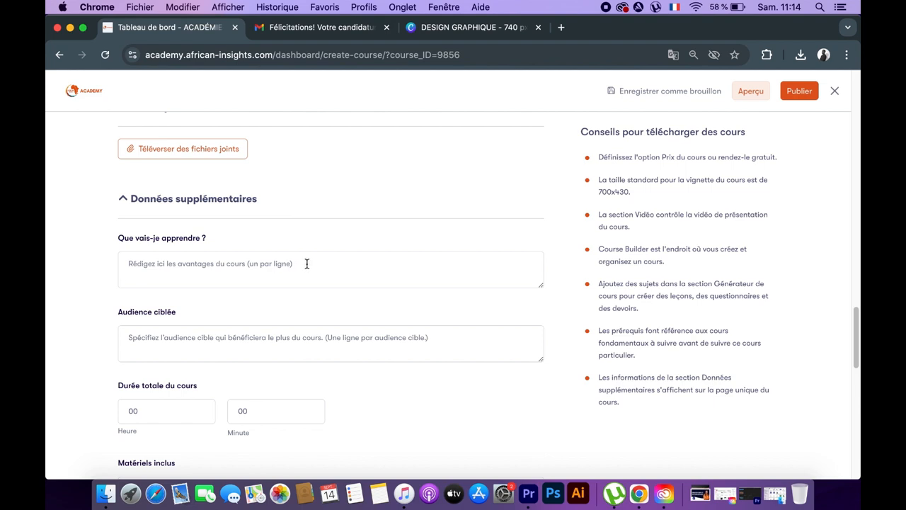
pyautogui.scroll(-1, 307, 263)
pyautogui.write('DESIGN')
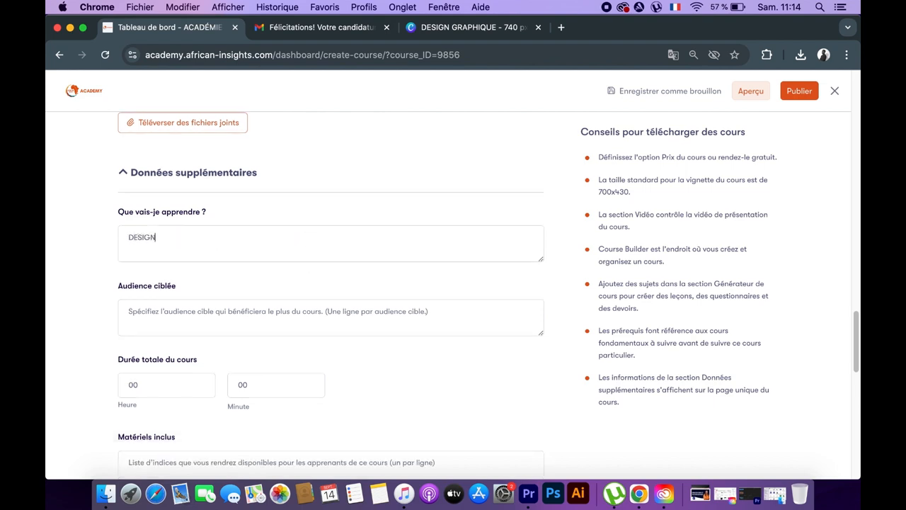
pyautogui.write(' GRAPHIQ')
pyautogui.write('P')
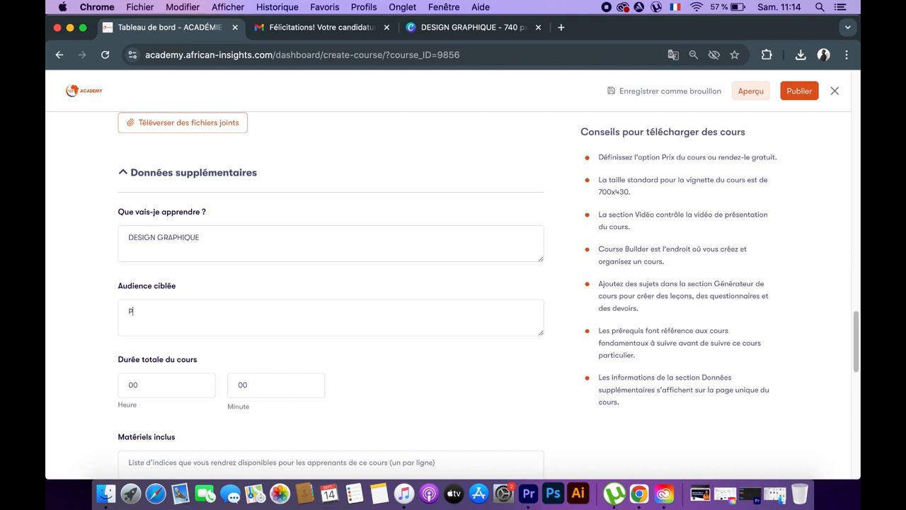
pyautogui.write('ERSONNES AMATEURS DE DESIGN')
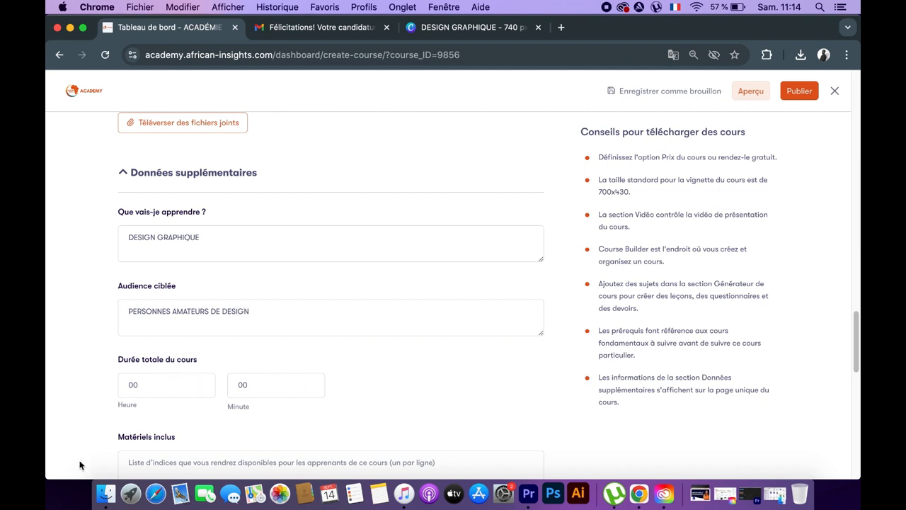
# - Set the total course duration to 50 hours
pyautogui.moveTo(170, 383); pyautogui.dragTo(108, 384)
pyautogui.write('1')
pyautogui.press('BackSpace')
pyautogui.write('50')
# - Leave the included materials empty and enter "ORDINATEUR" as the course prerequisite
pyautogui.scroll(-3, 248, 354)
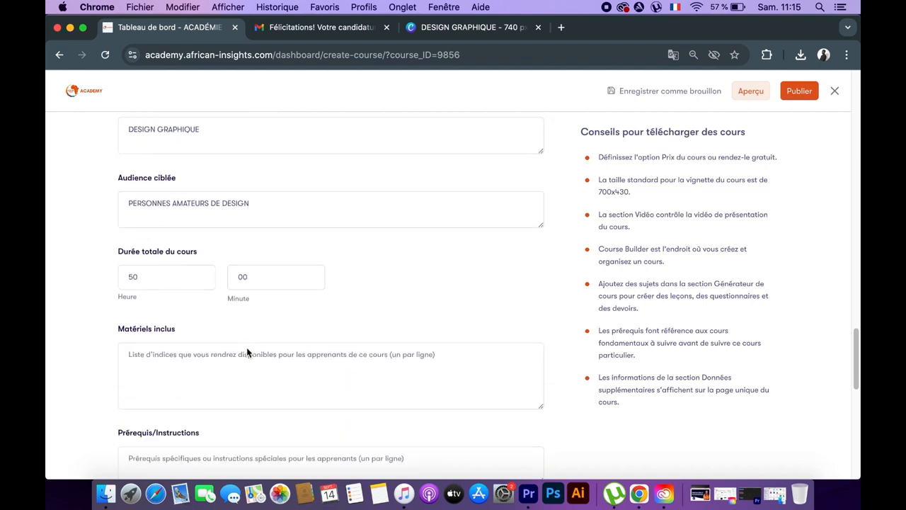
pyautogui.scroll(-3, 178, 239)
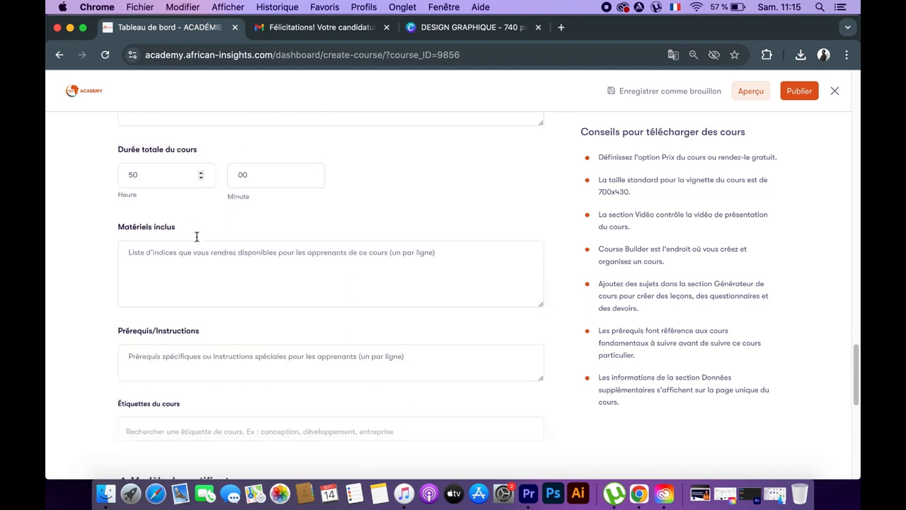
pyautogui.scroll(1, 220, 247)
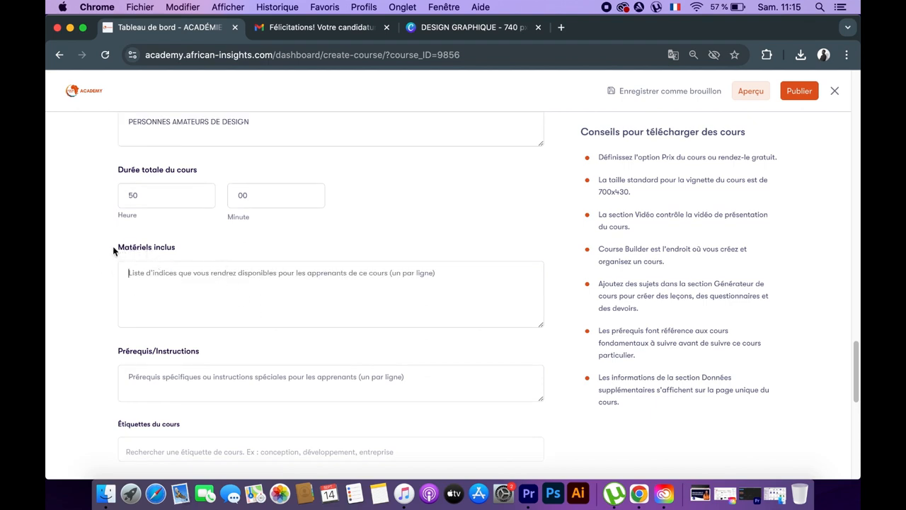
pyautogui.scroll(-3, 203, 262)
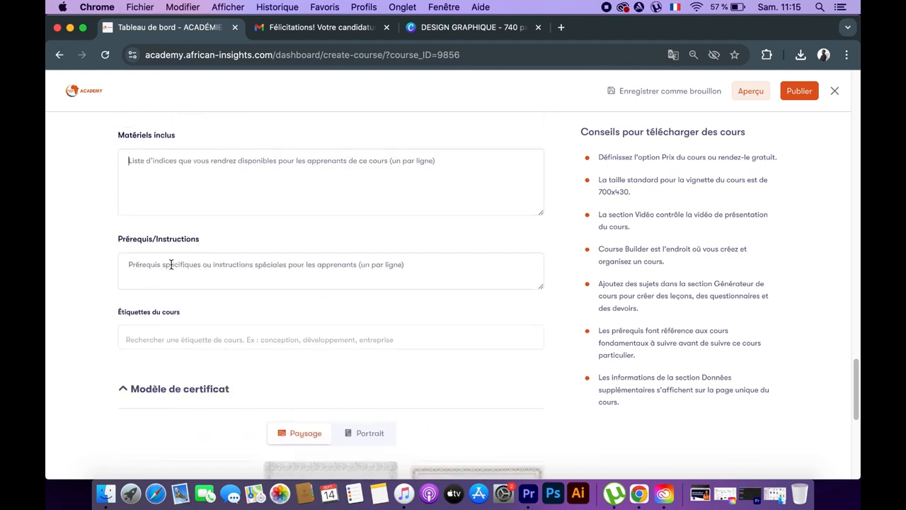
pyautogui.click(167, 264)
pyautogui.write('ORDINATEUR')
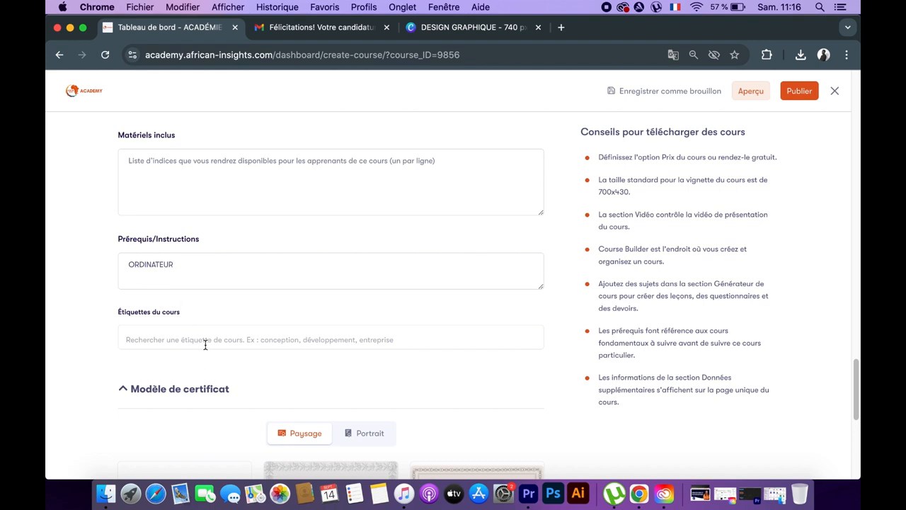
# - Add the tags "Conception" and "Conception graphique" to the course
pyautogui.click(174, 332)
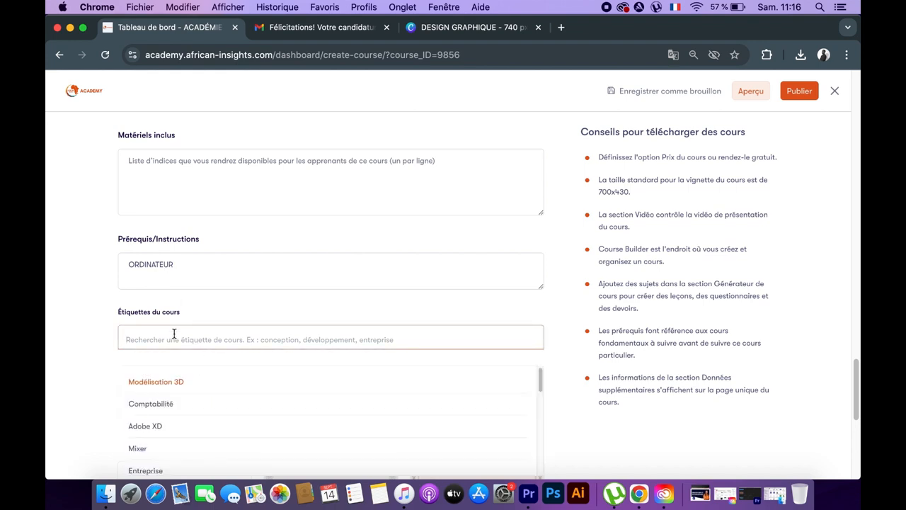
pyautogui.scroll(-3, 229, 389)
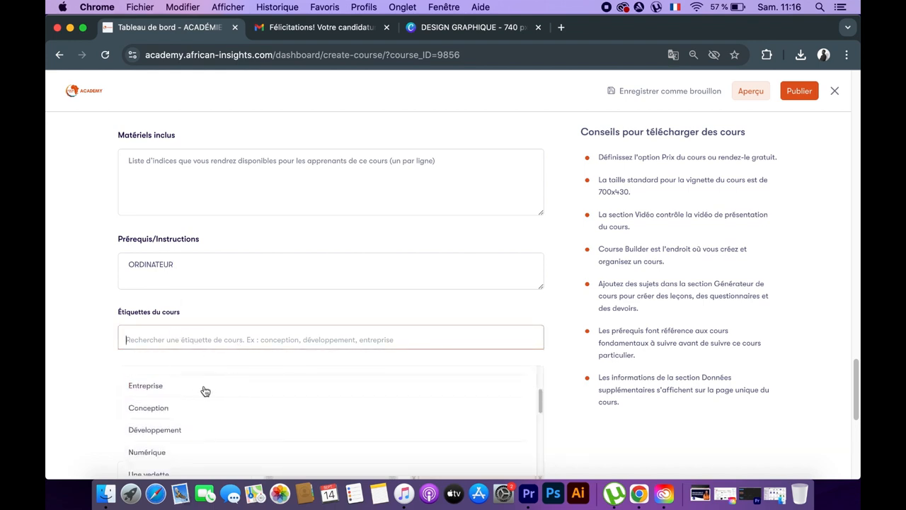
pyautogui.click(142, 410)
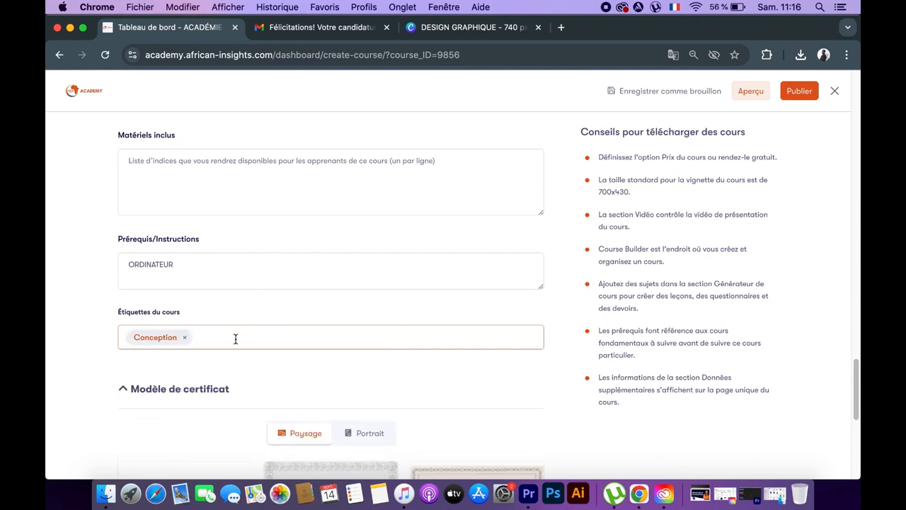
pyautogui.click(235, 339)
pyautogui.scroll(1, 233, 385)
pyautogui.scroll(-2, 277, 251)
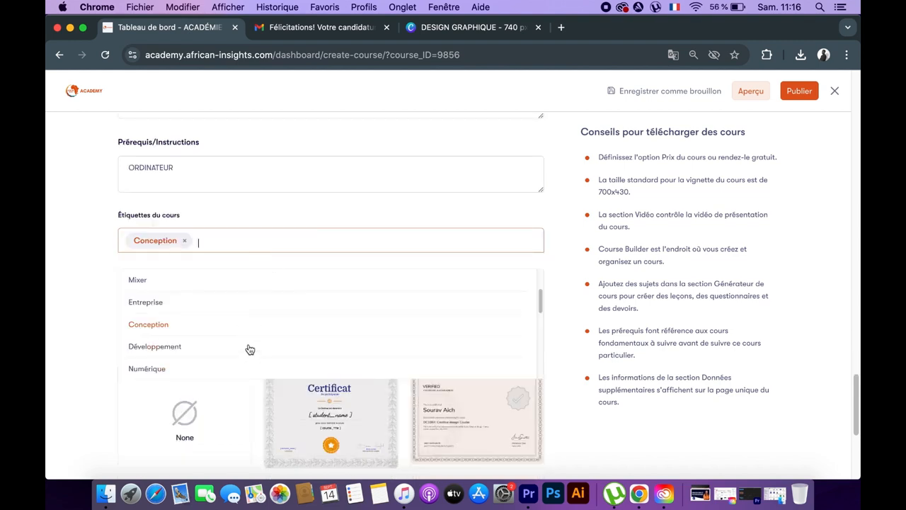
pyautogui.scroll(-3, 247, 324)
pyautogui.scroll(1, 241, 321)
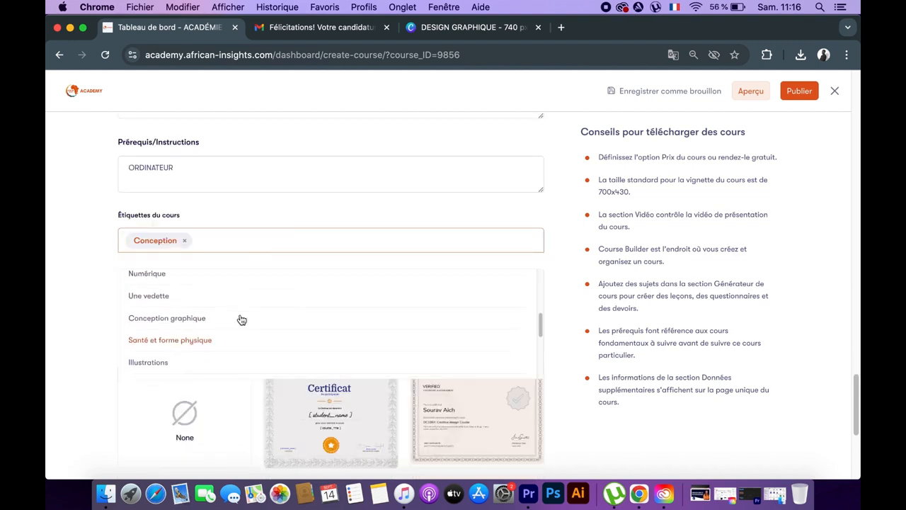
pyautogui.click(171, 322)
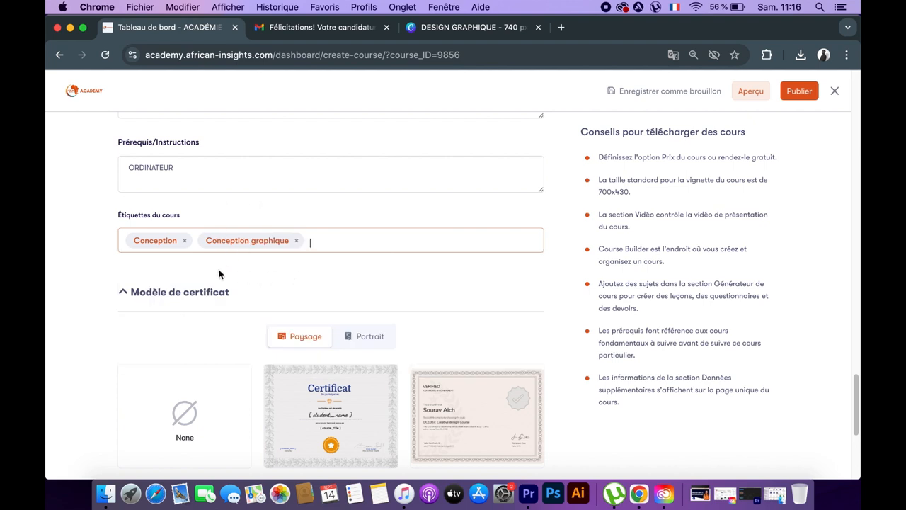
pyautogui.click(260, 278)
# - Look over the landscape certificate templates and disable the certificate for the course
pyautogui.scroll(-1, 262, 274)
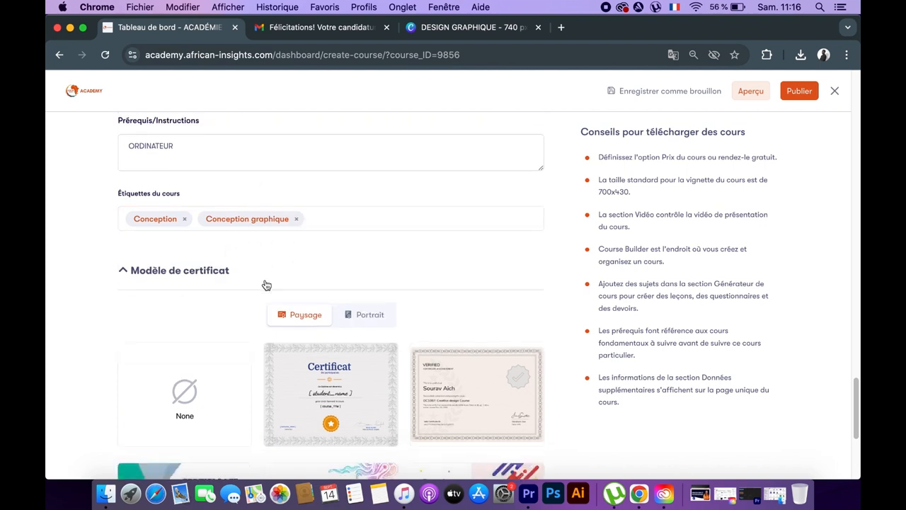
pyautogui.scroll(-3, 271, 253)
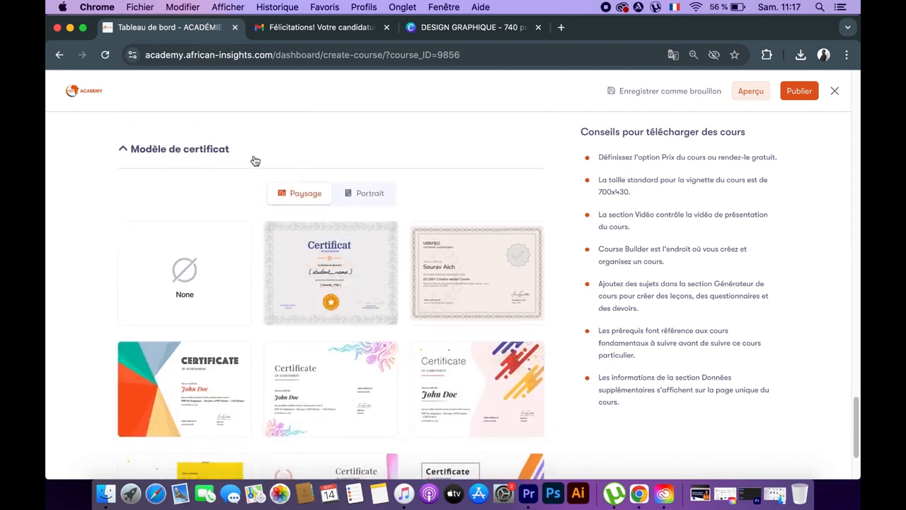
pyautogui.scroll(-1, 354, 163)
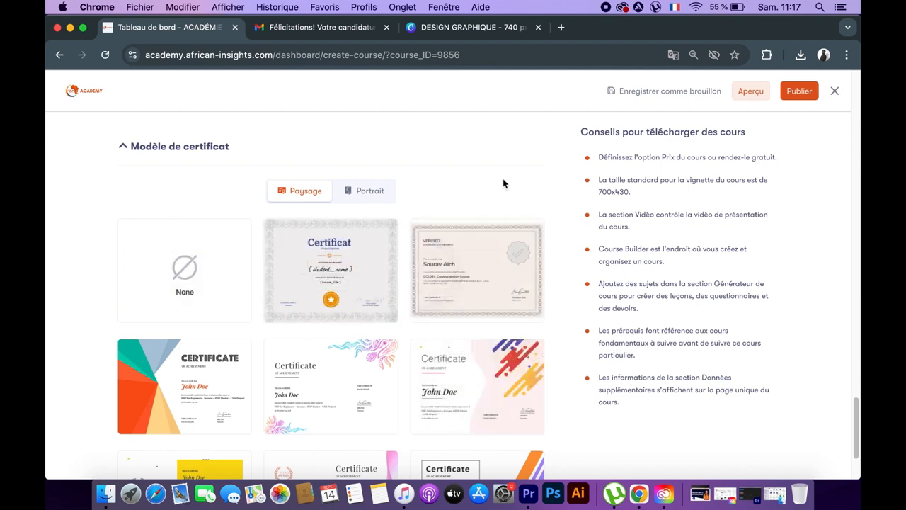
pyautogui.scroll(-1, 505, 185)
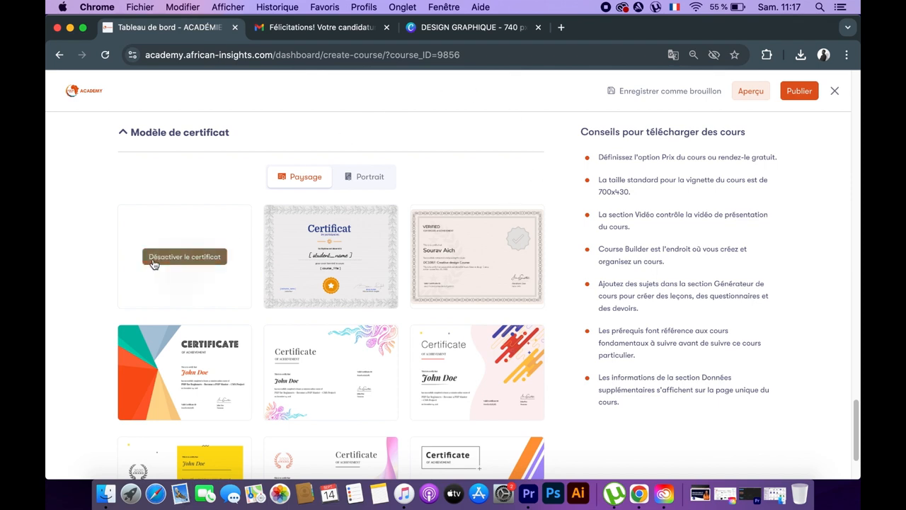
pyautogui.click(179, 260)
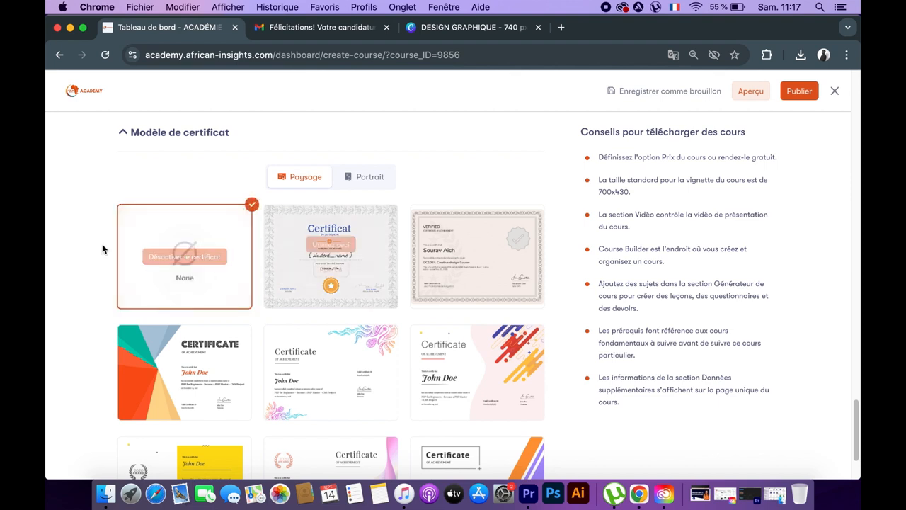
# - Publish the course and check its card among the published courses in Mes cours
pyautogui.scroll(-3, 205, 305)
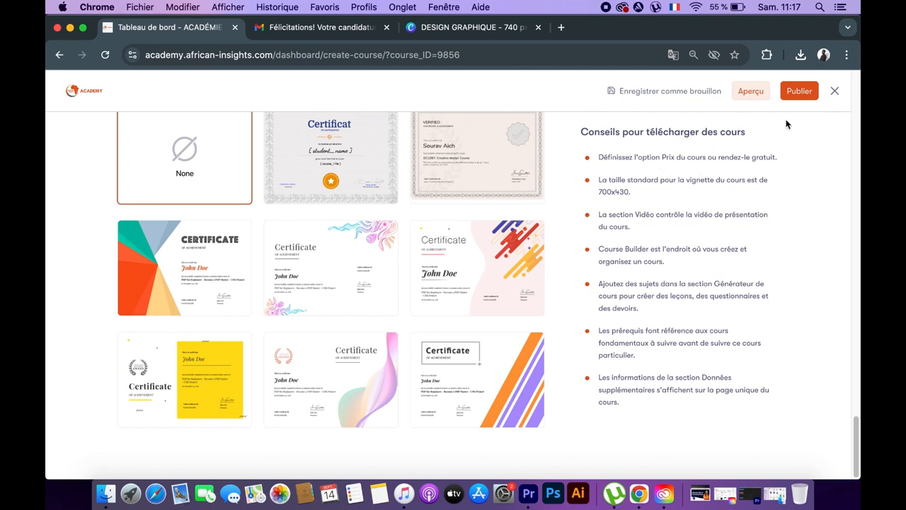
pyautogui.click(795, 92)
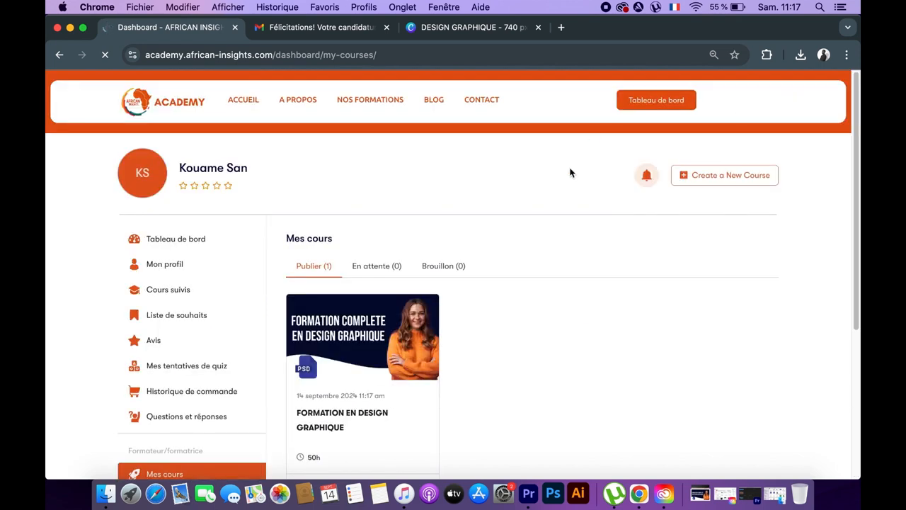
pyautogui.scroll(-3, 498, 306)
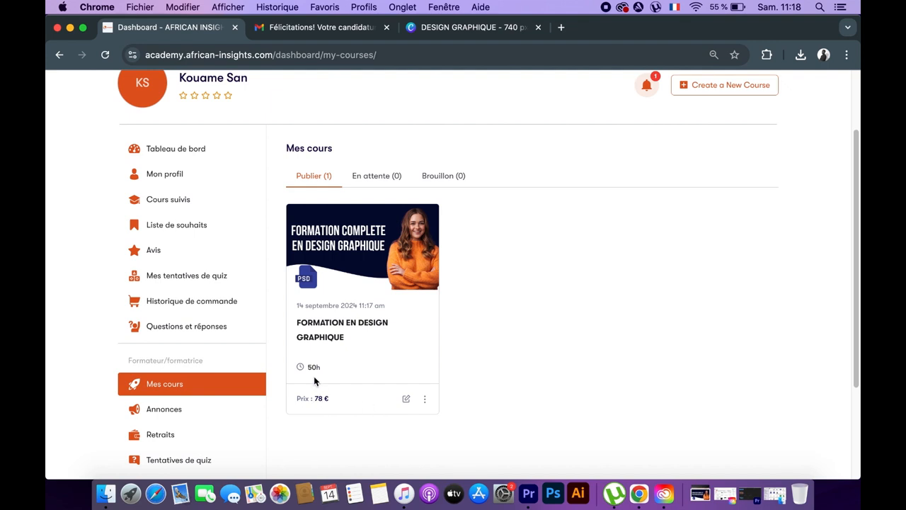
pyautogui.scroll(3, 297, 333)
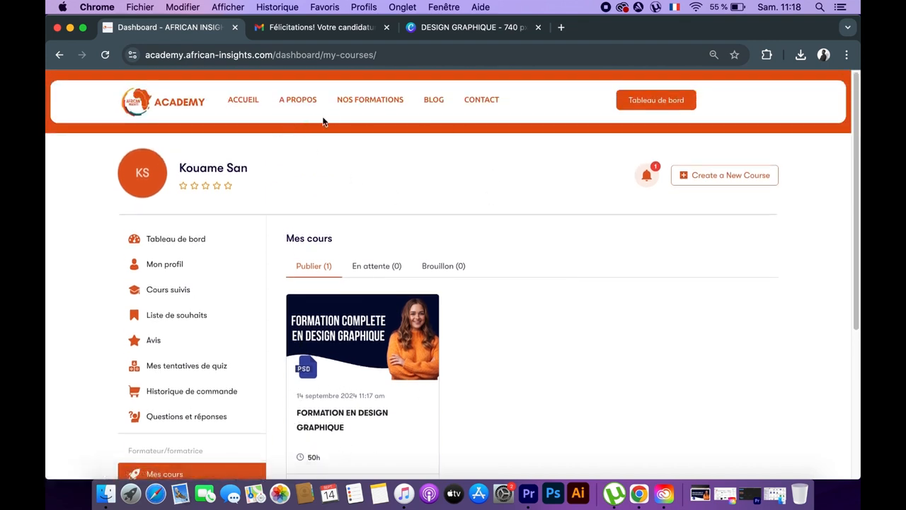
# - Open the published FORMATION EN DESIGN GRAPHIQUE course from the site's public course catalogue
pyautogui.click(339, 110)
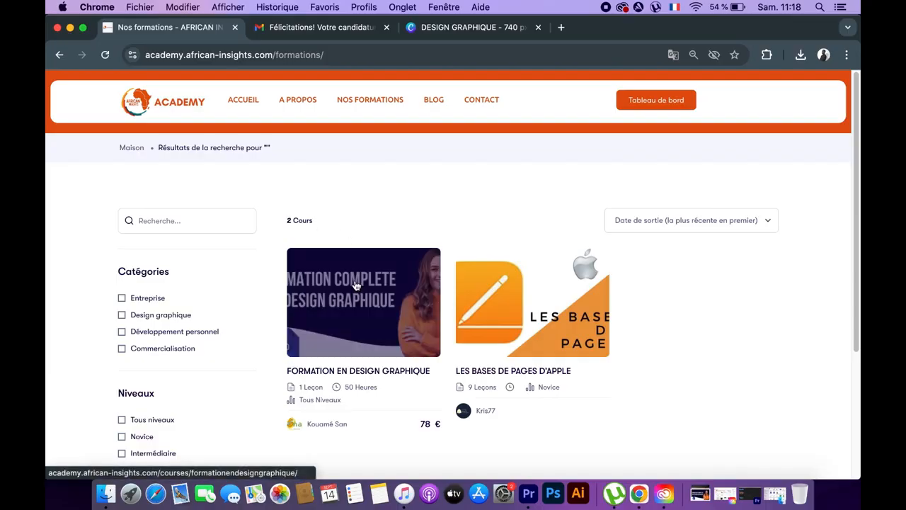
pyautogui.click(358, 288)
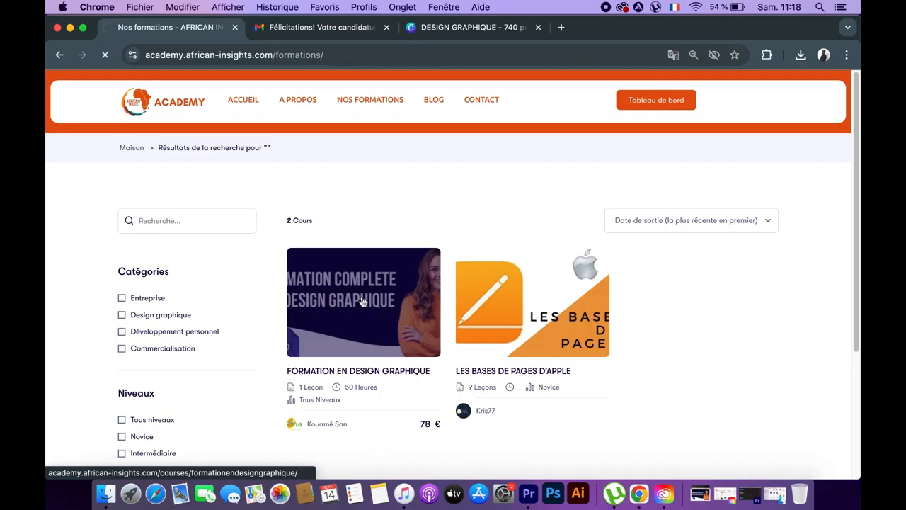